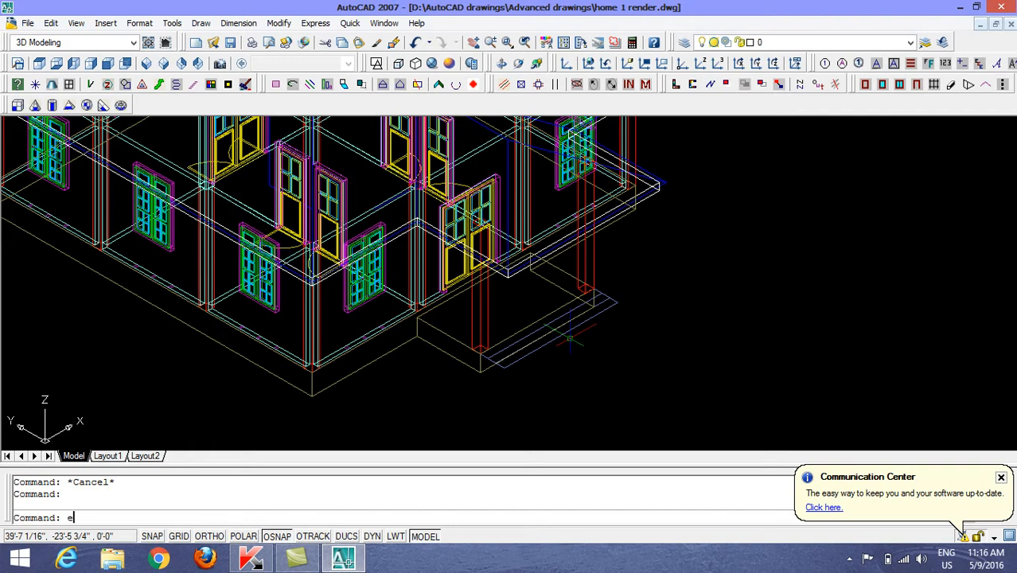
- Erase the stair lines in front of the porch, including the leftover line at the porch's front corner
left_click(640, 279)
left_click(589, 350)
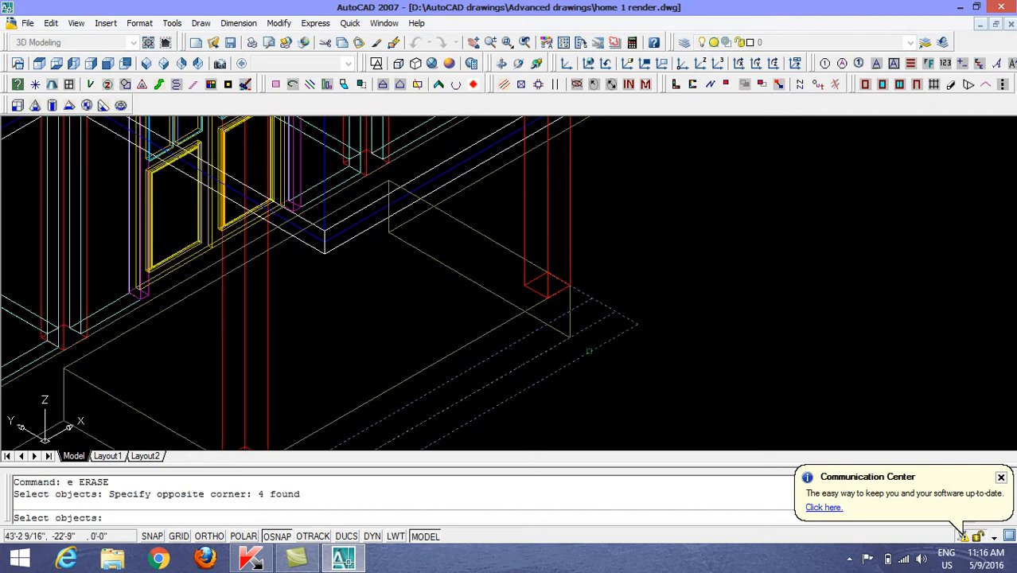
key("Return")
scroll(617, 340, "down", 3)
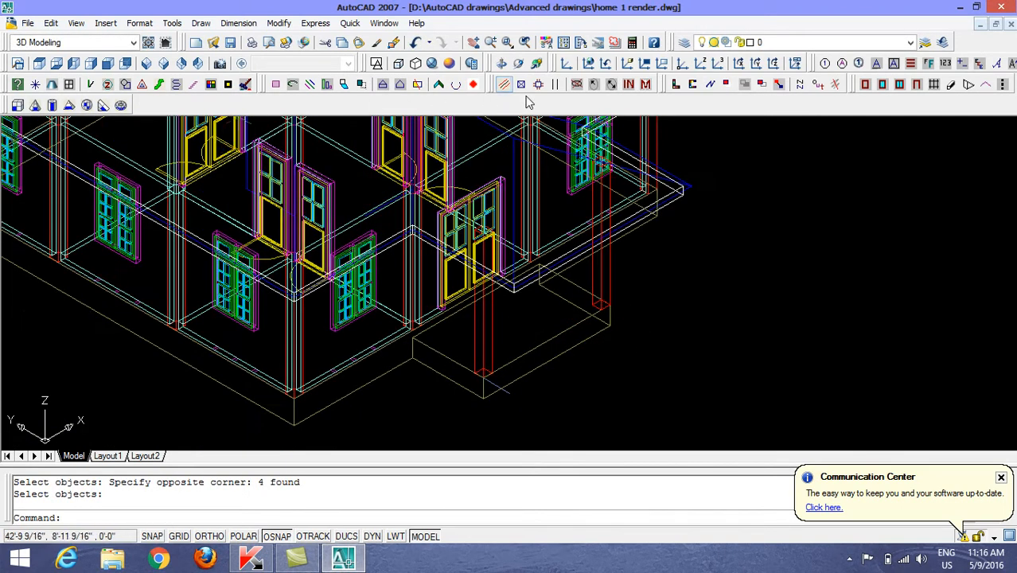
middle_click_drag(494, 335, 494, 374)
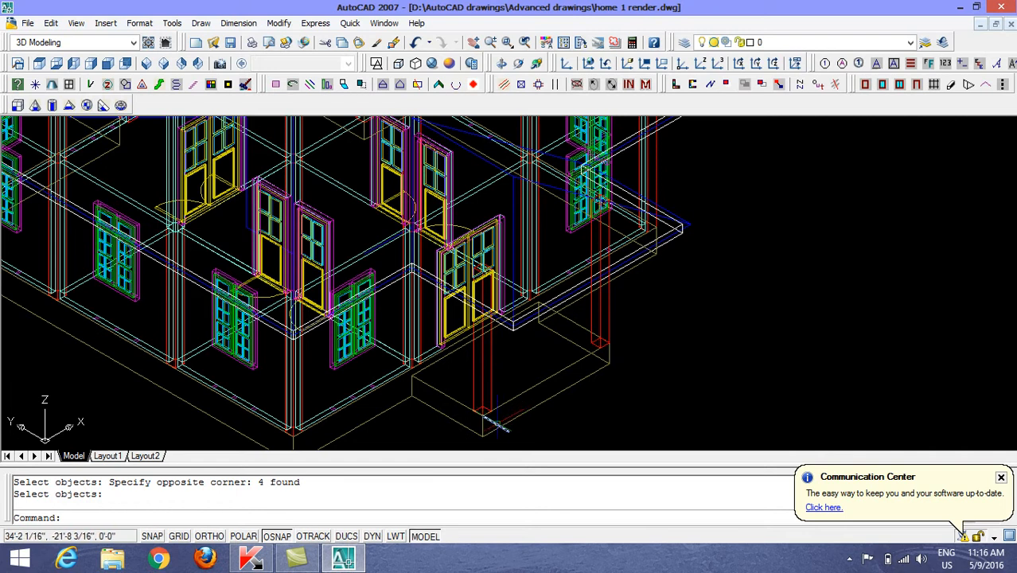
key("Return")
left_click(495, 424)
key("Return")
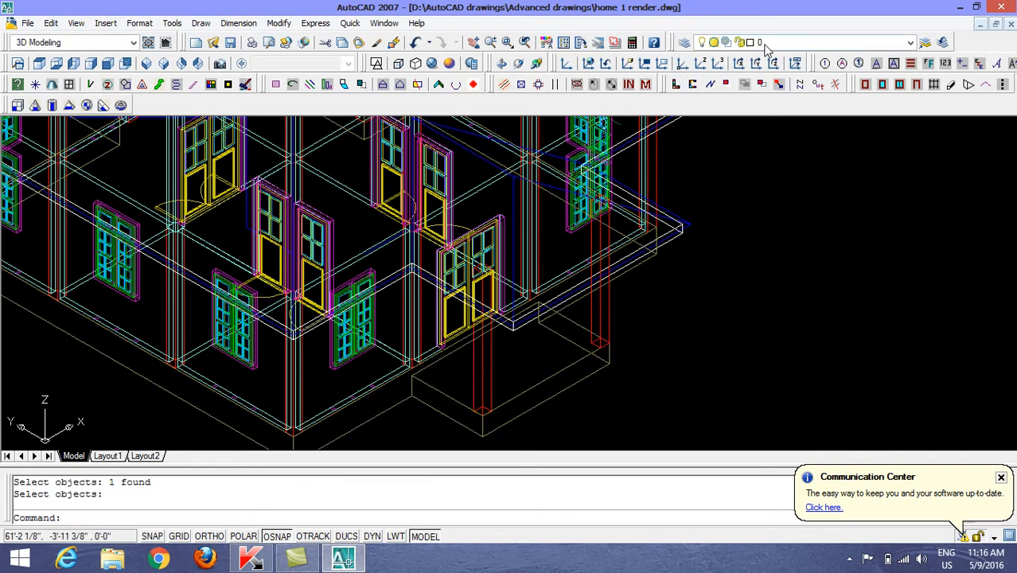
left_click(766, 44)
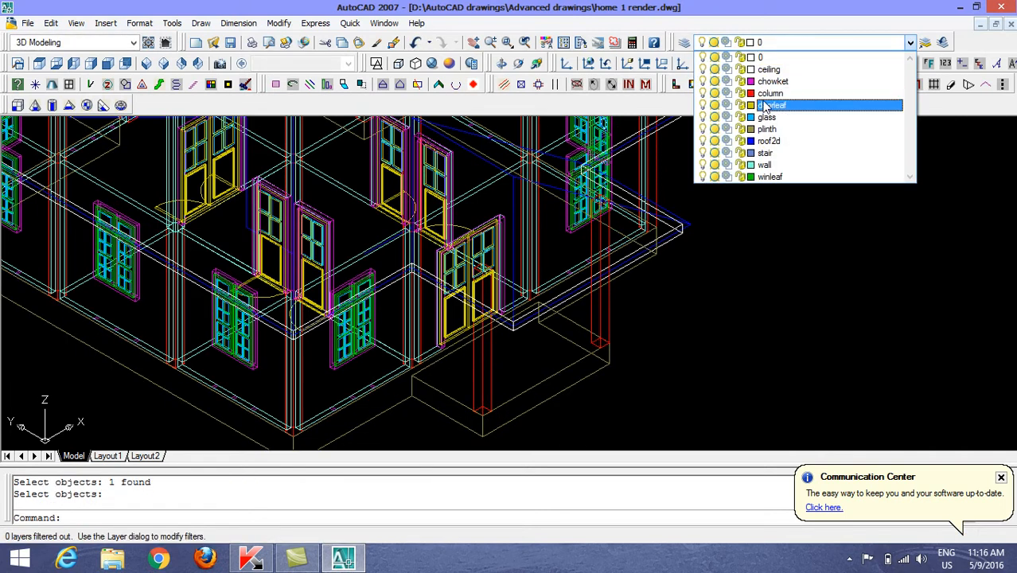
left_click(769, 236)
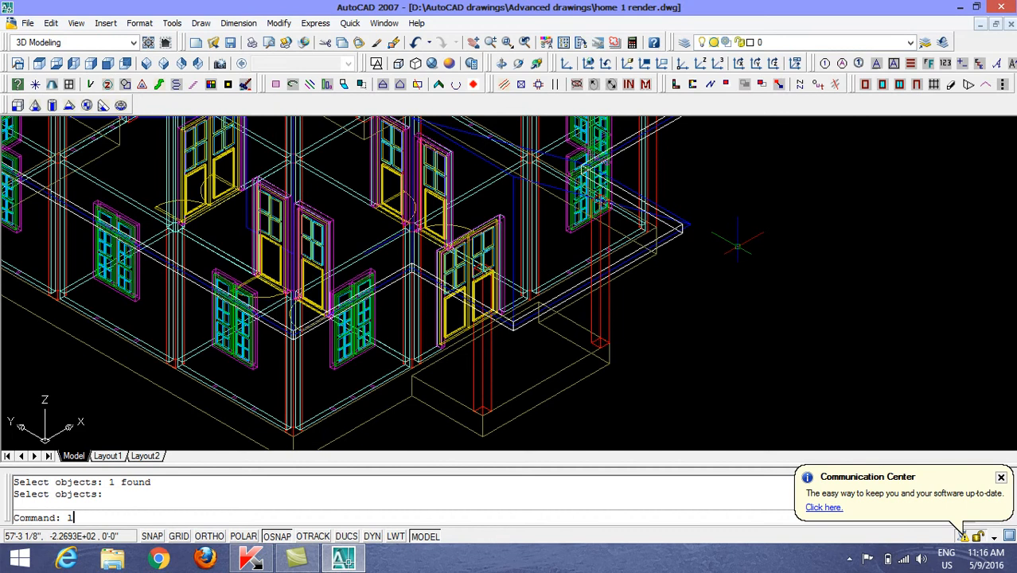
type("la")
key("Return")
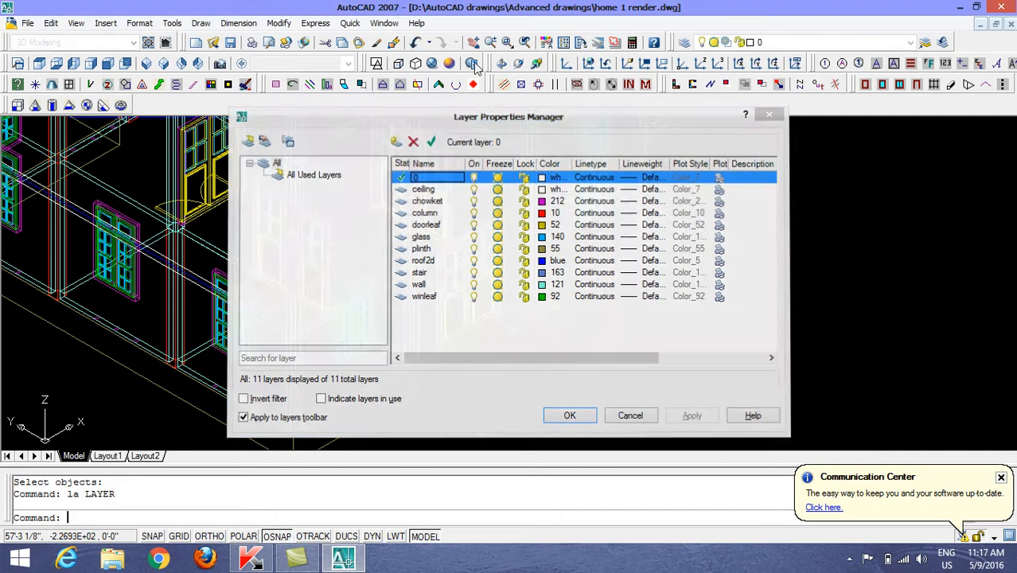
- Display the house model in the Realistic visual style and make column the current layer
left_click(432, 63)
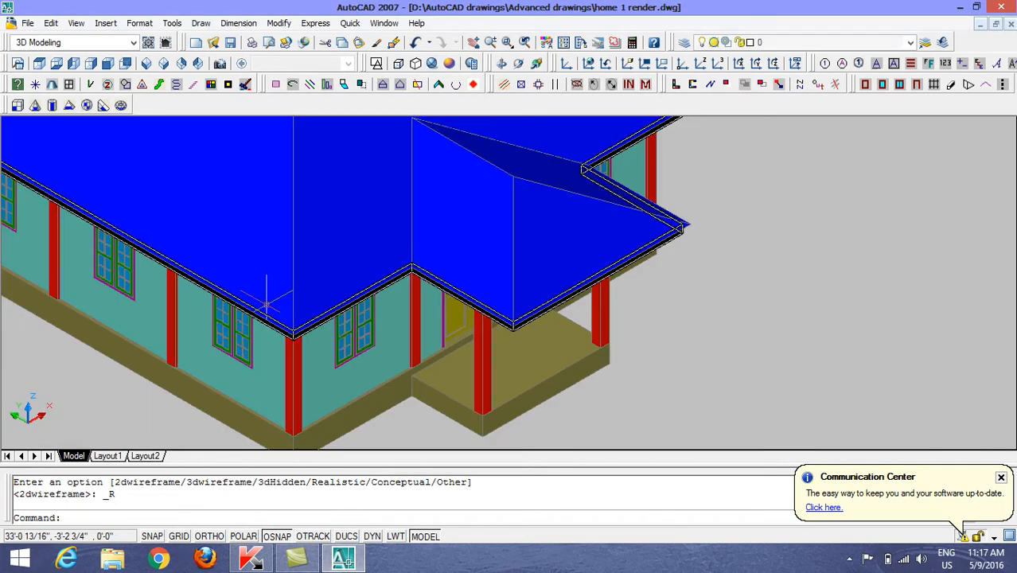
scroll(488, 159, "down", 4)
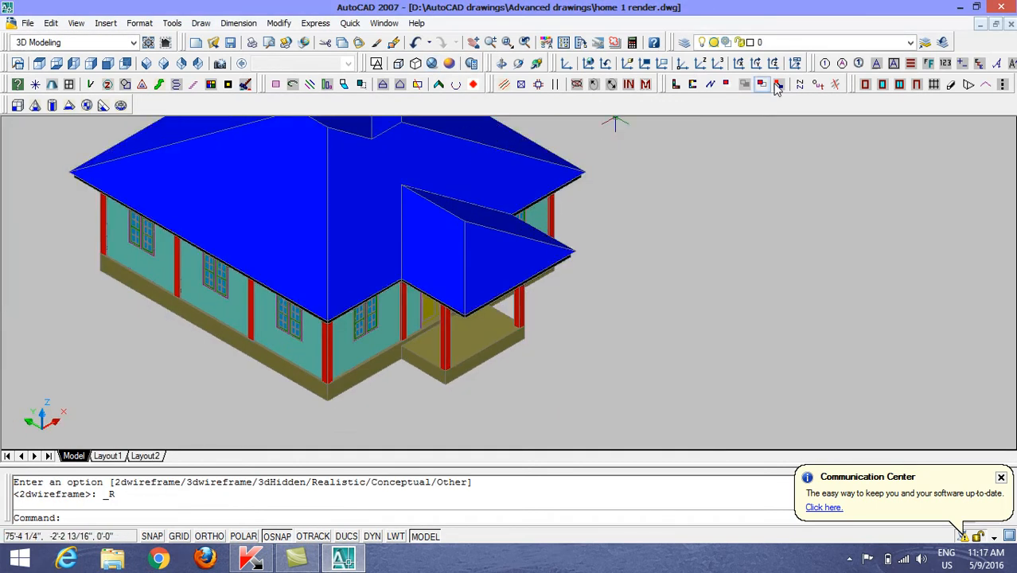
left_click(800, 42)
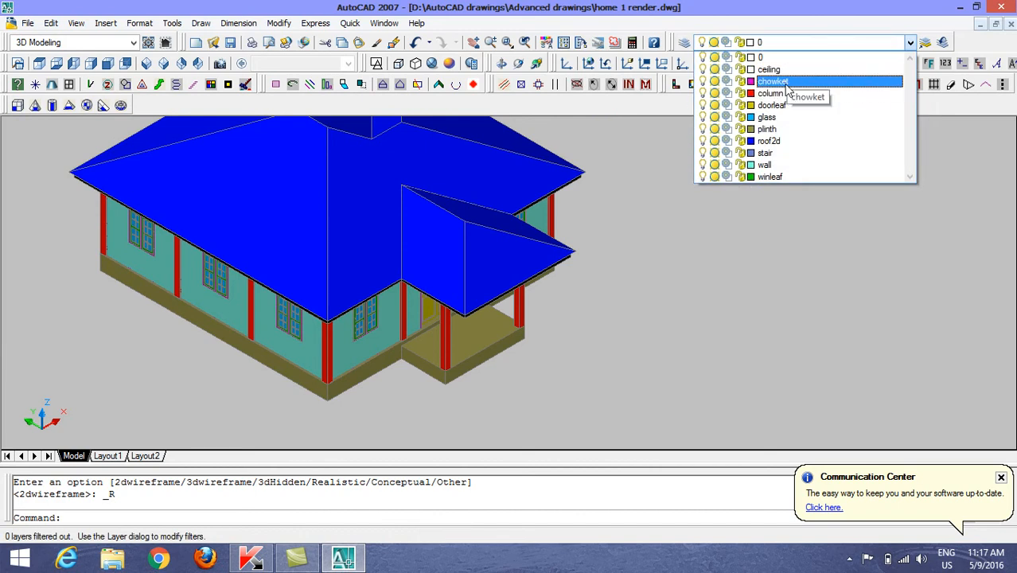
left_click(783, 93)
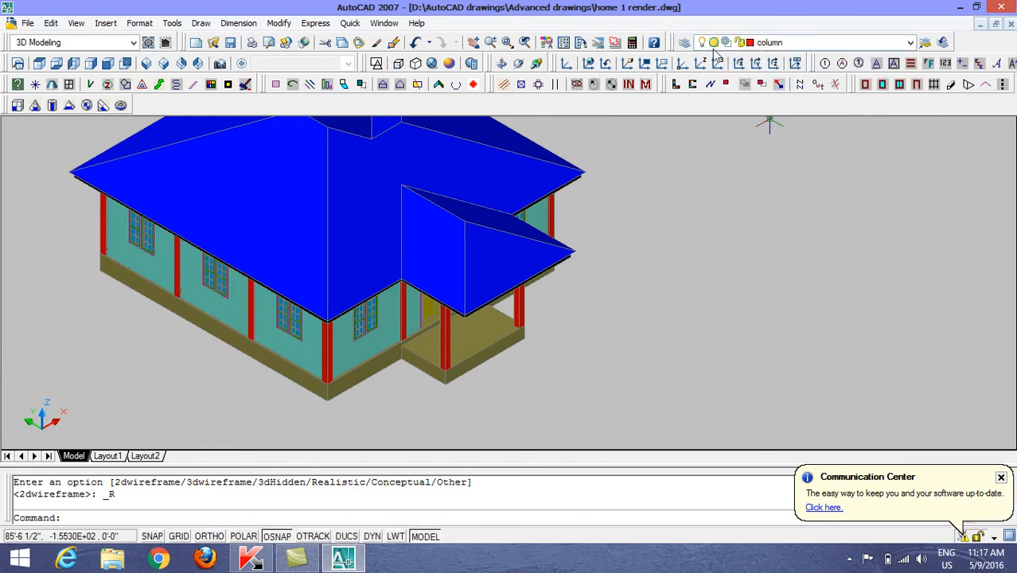
- Set the column layer's colour to white and apply the change
left_click(683, 42)
left_click_drag(581, 128, 786, 133)
left_click(804, 220)
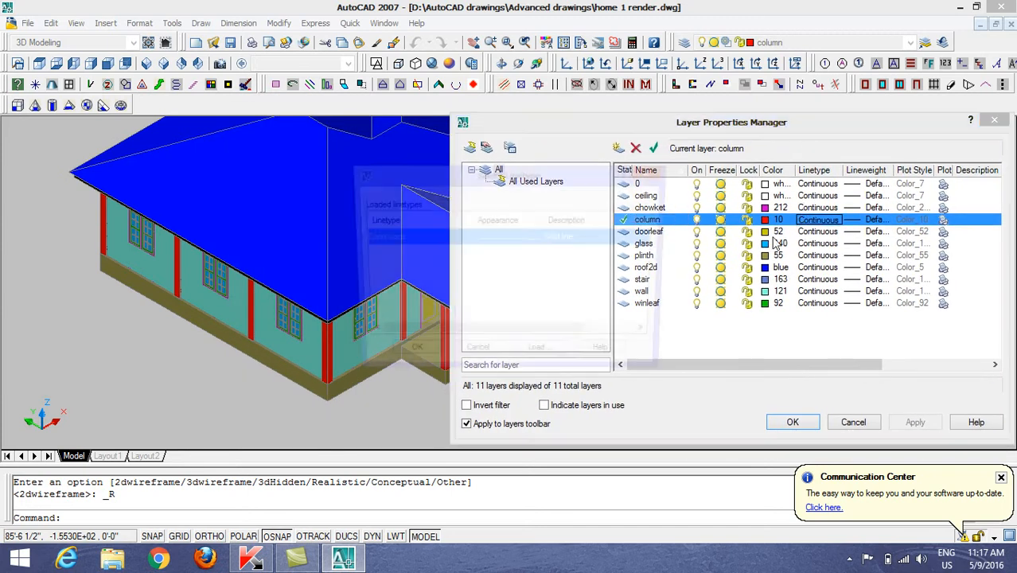
left_click(660, 169)
left_click(768, 221)
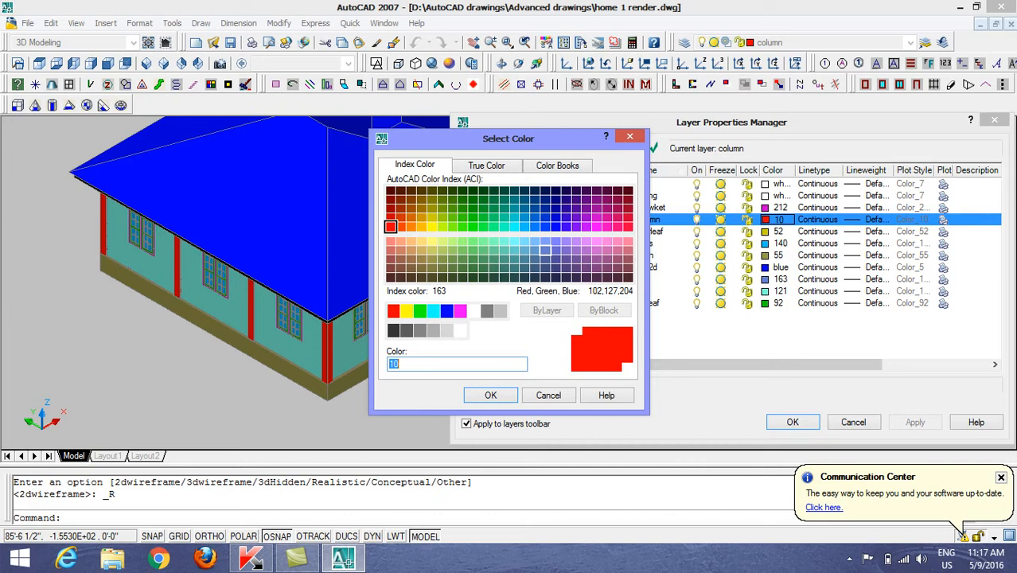
left_click(473, 310)
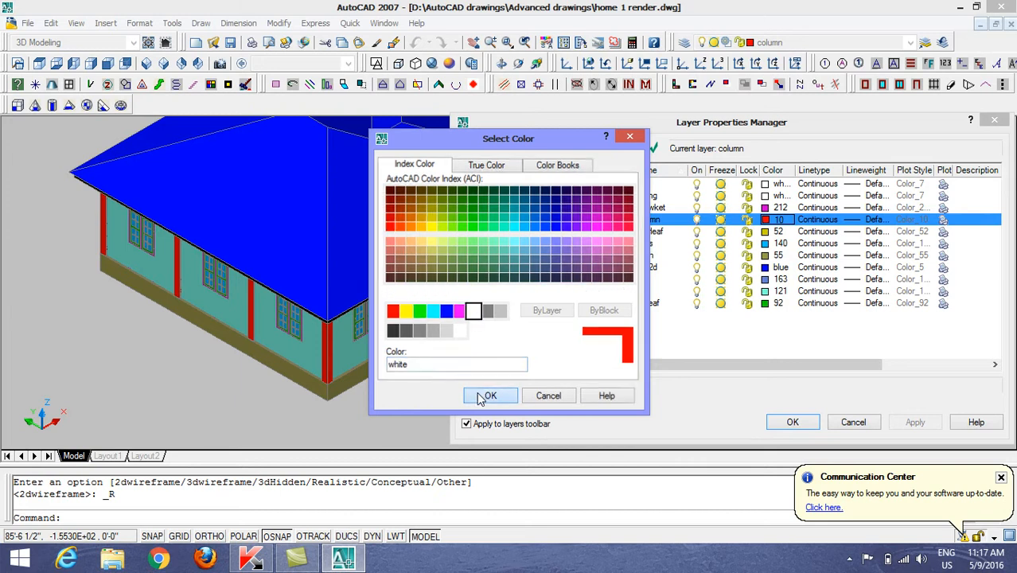
left_click(490, 395)
left_click(907, 424)
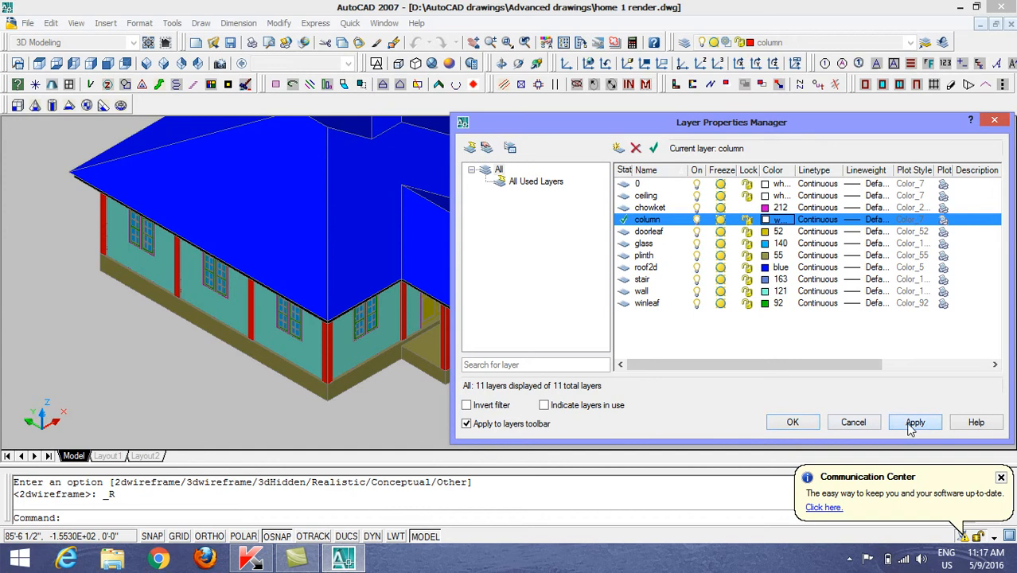
left_click(791, 422)
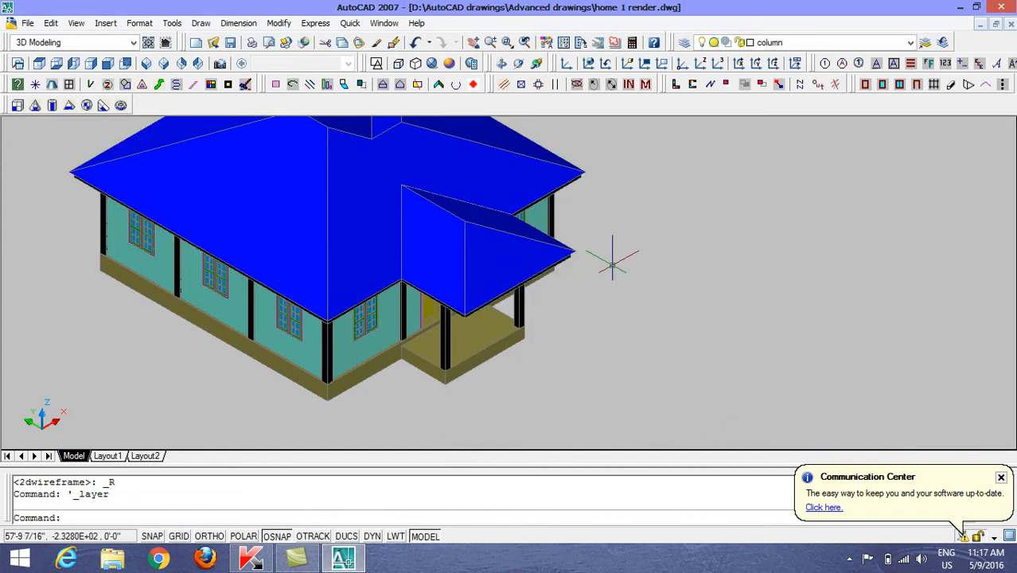
- Set the wall layer's colour to index 161 in the layer properties
type("la")
key("Return")
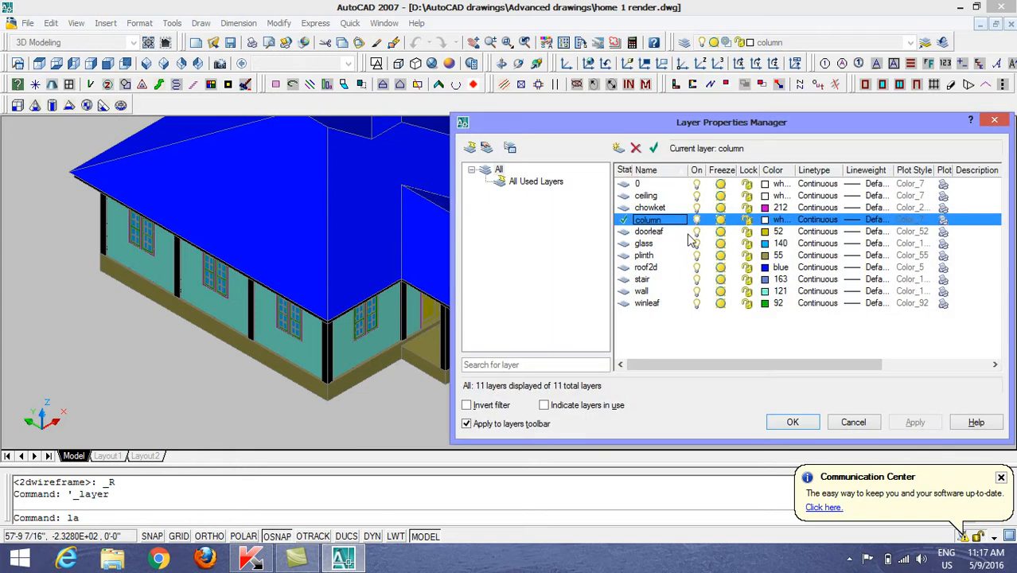
left_click(767, 292)
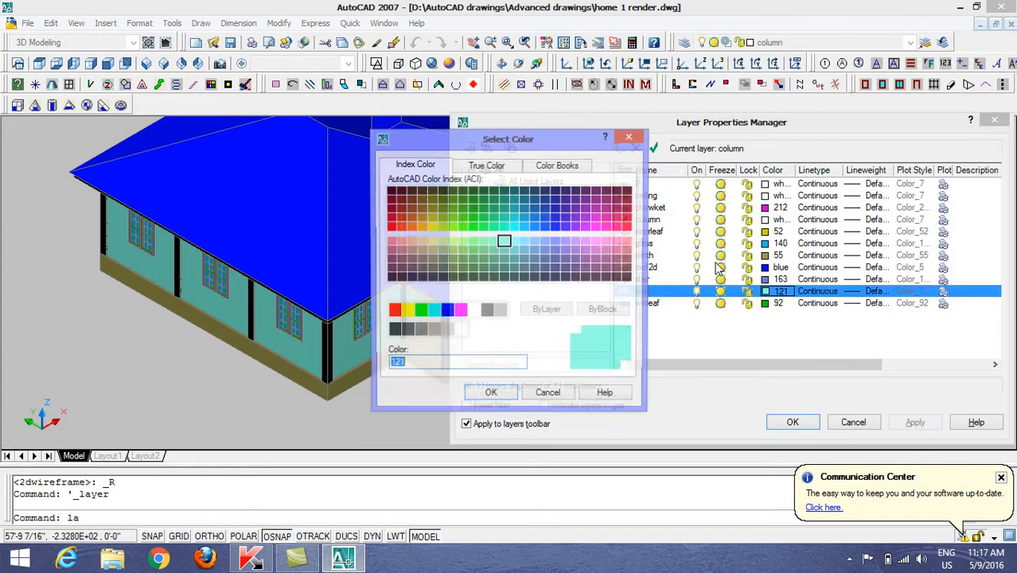
left_click(545, 241)
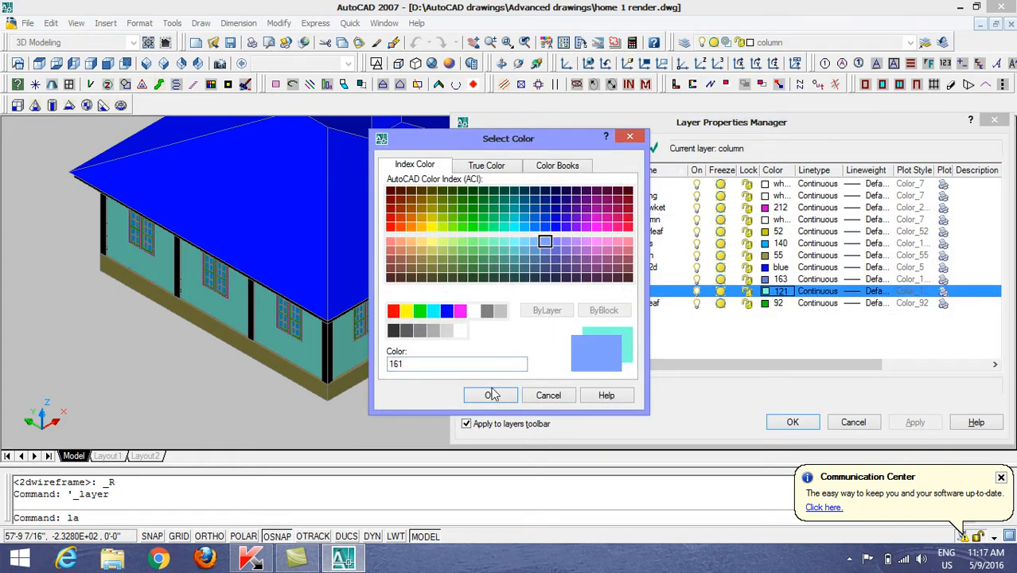
left_click(487, 395)
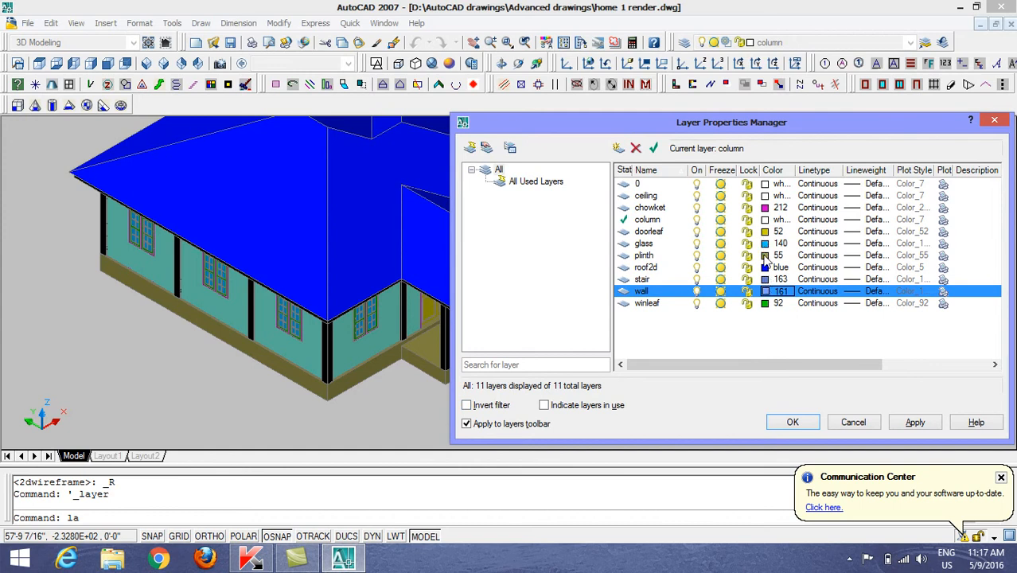
- Set the plinth layer's colour to index 25 and apply the layer changes
left_click(765, 256)
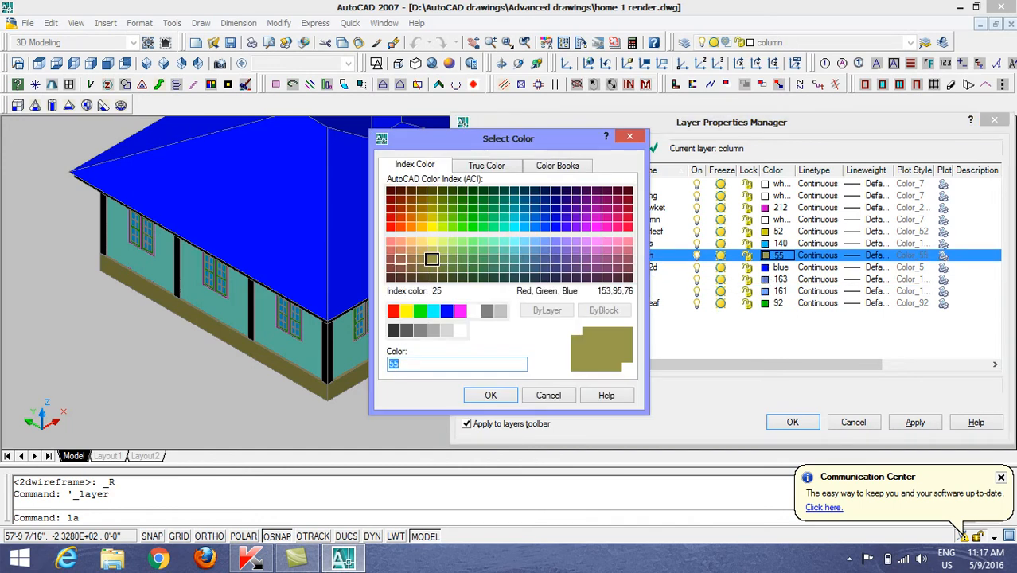
type("25")
left_click(482, 396)
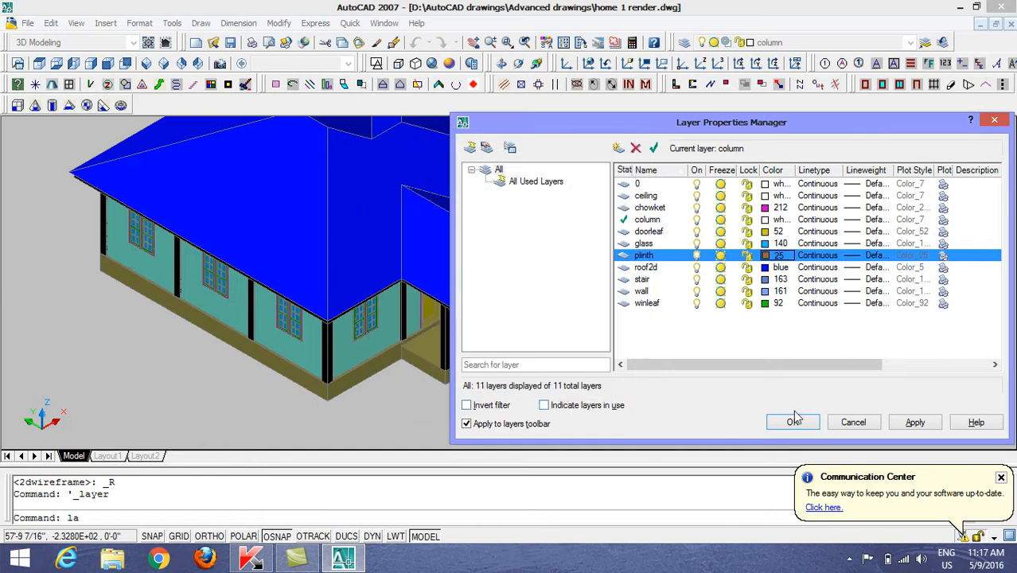
left_click(905, 428)
left_click(791, 422)
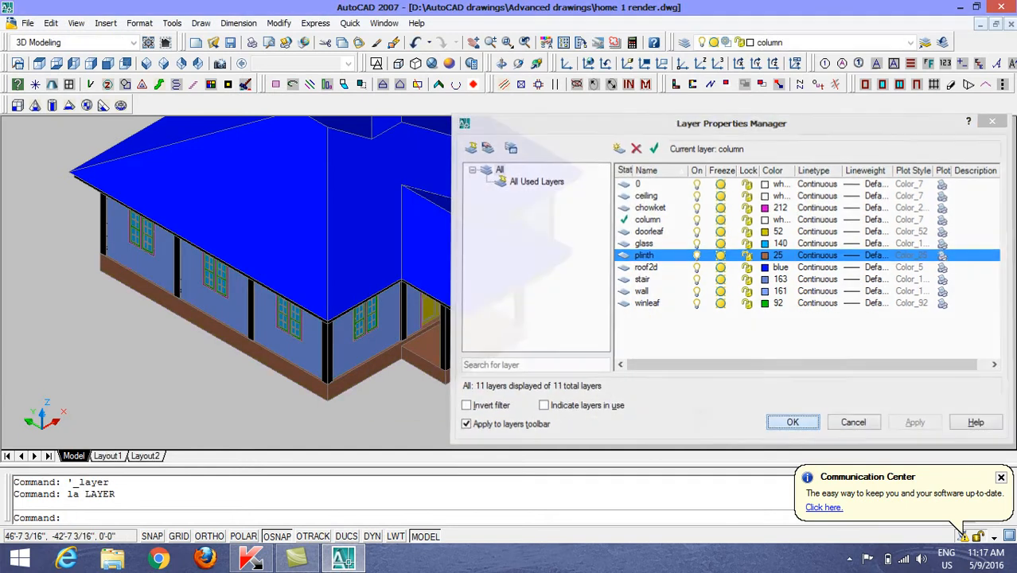
- Render a crop window around the house with RENDERCROP to preview the new colours
type("rc")
key("Return")
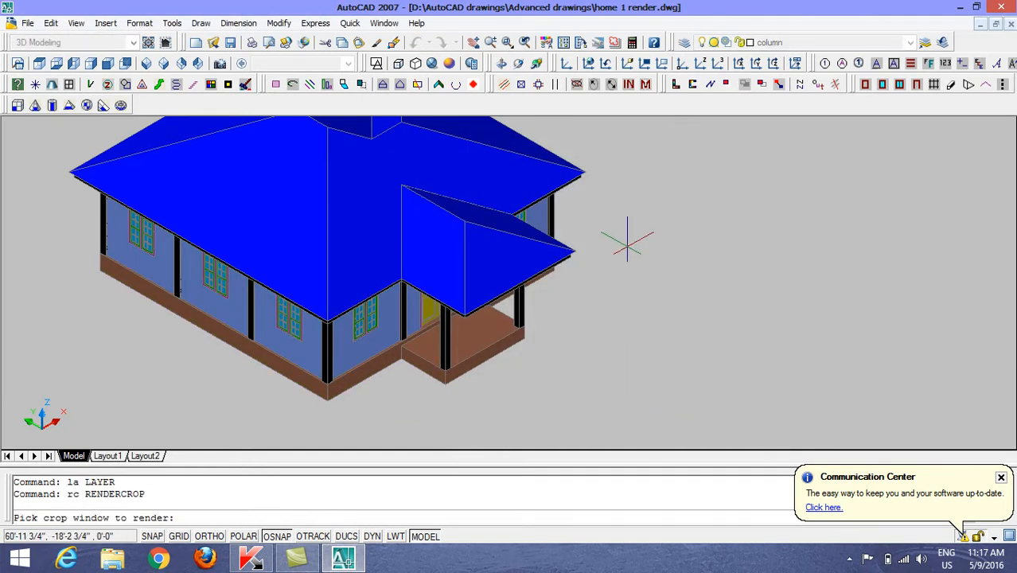
scroll(622, 358, "down", 2)
left_click(630, 173)
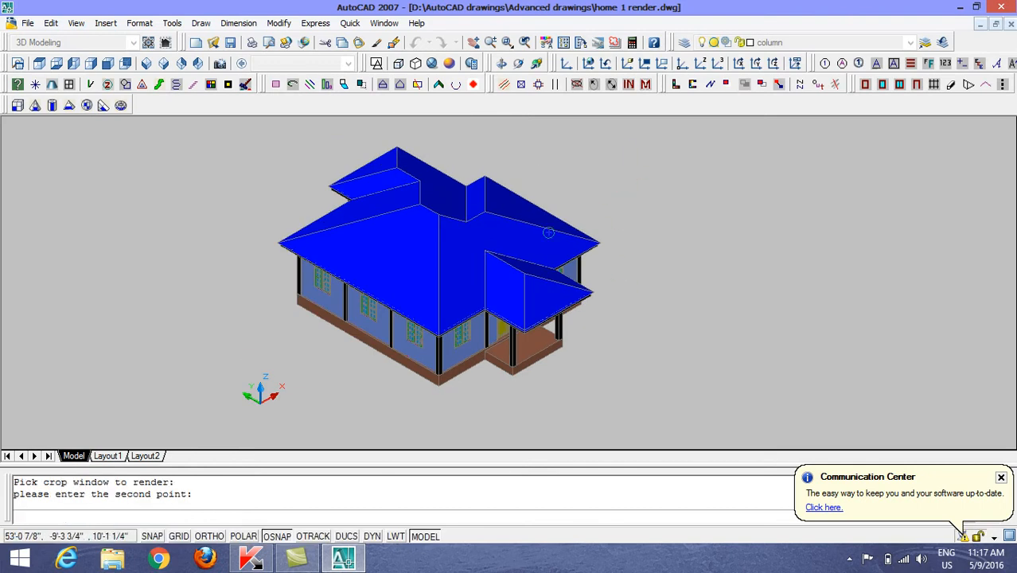
scroll(263, 389, "up", 3)
left_click(268, 410)
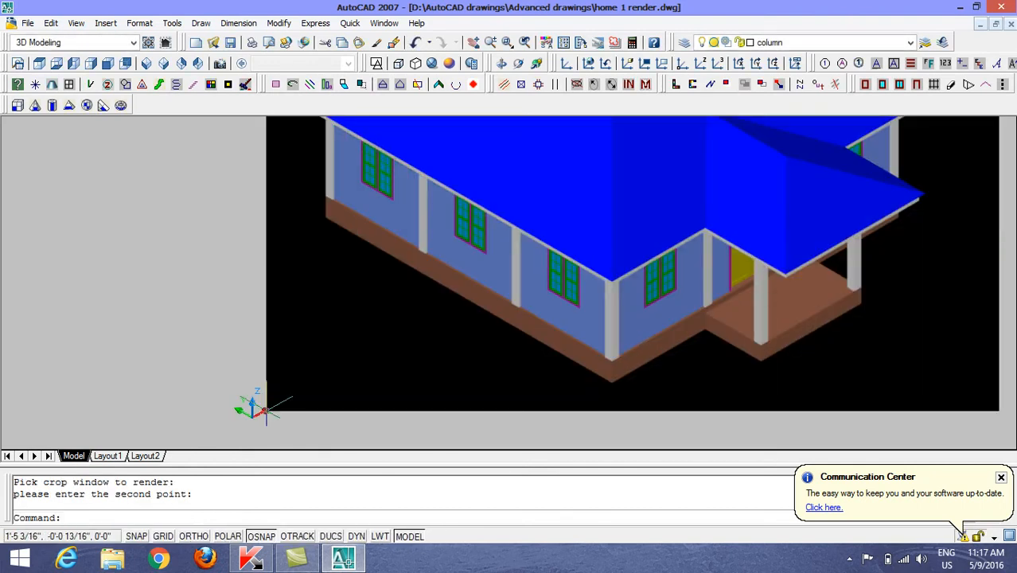
- Set the column layer's colour to the light grey index 254 and accept the layer changes
scroll(265, 358, "down", 2)
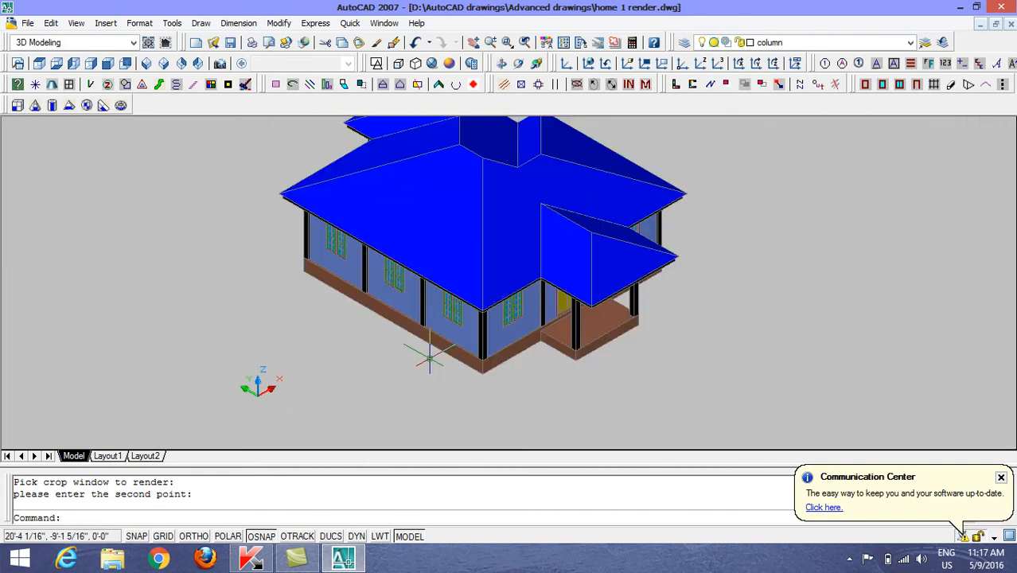
key("Return")
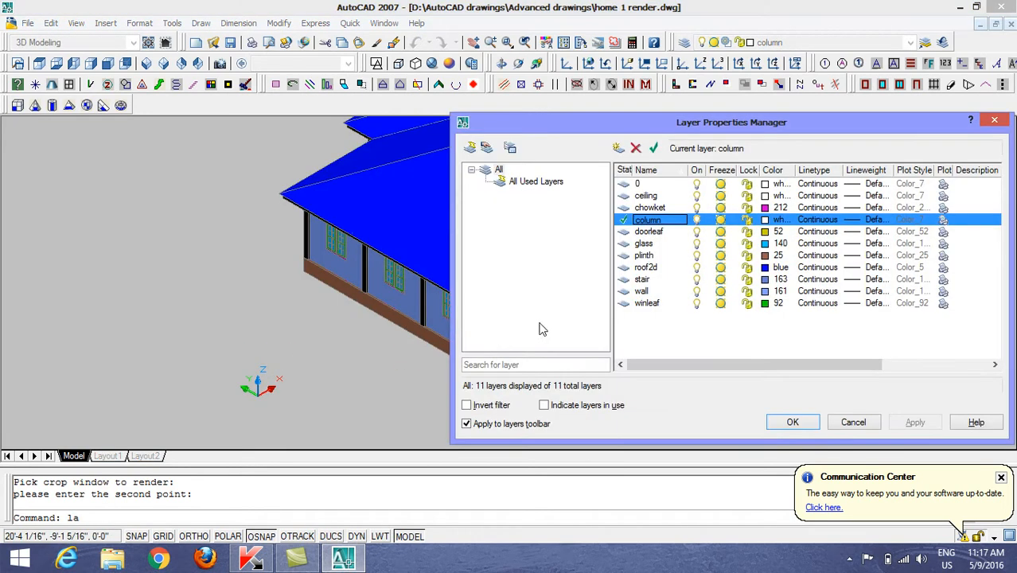
left_click(772, 219)
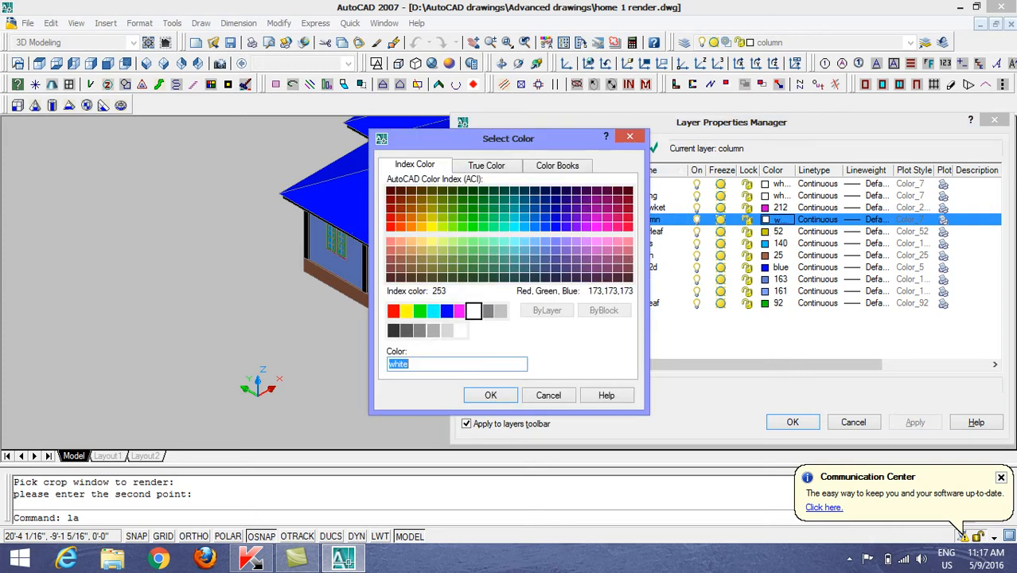
left_click(433, 330)
left_click(447, 330)
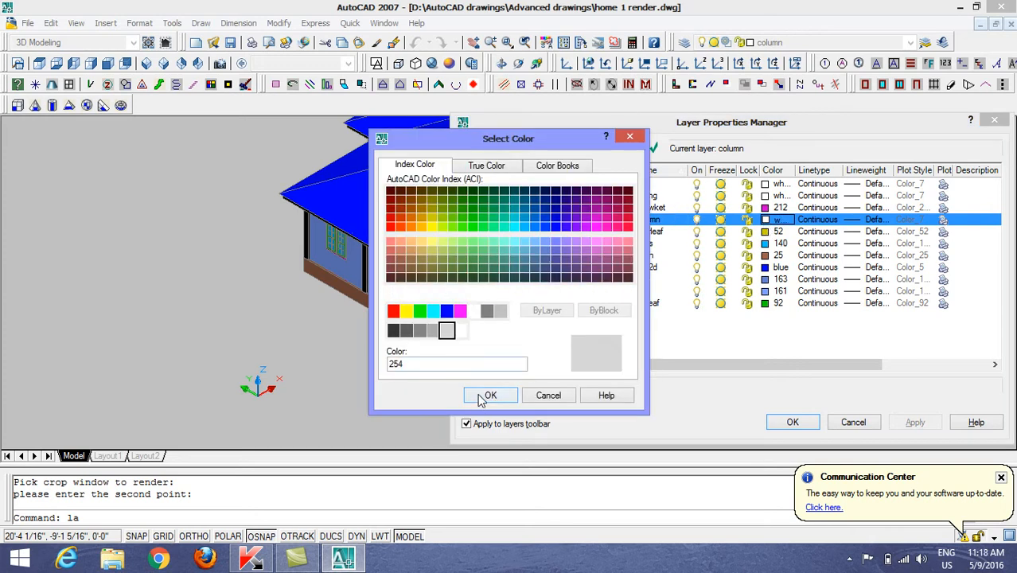
left_click(487, 396)
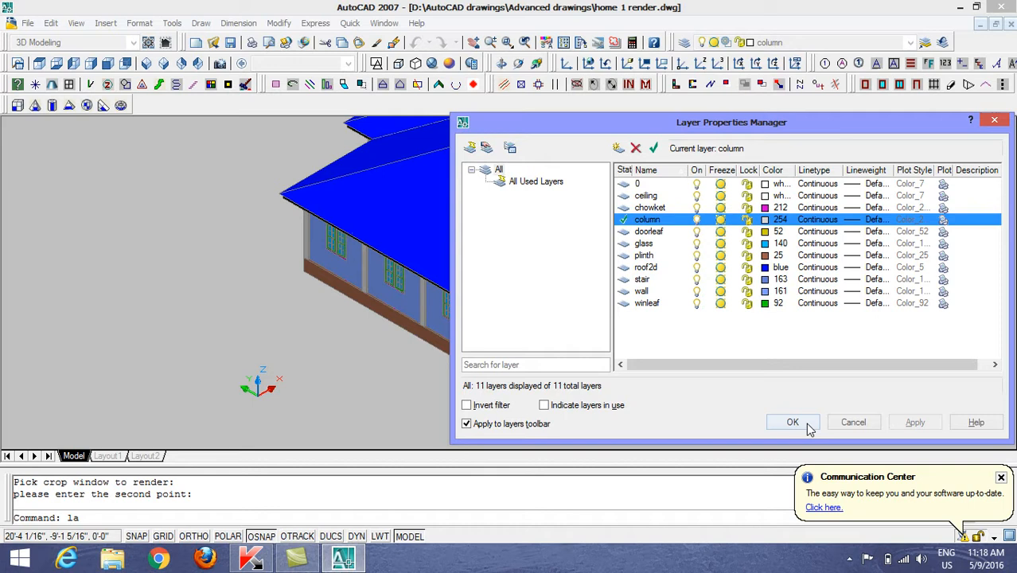
left_click(792, 422)
middle_click_drag(839, 340, 823, 369)
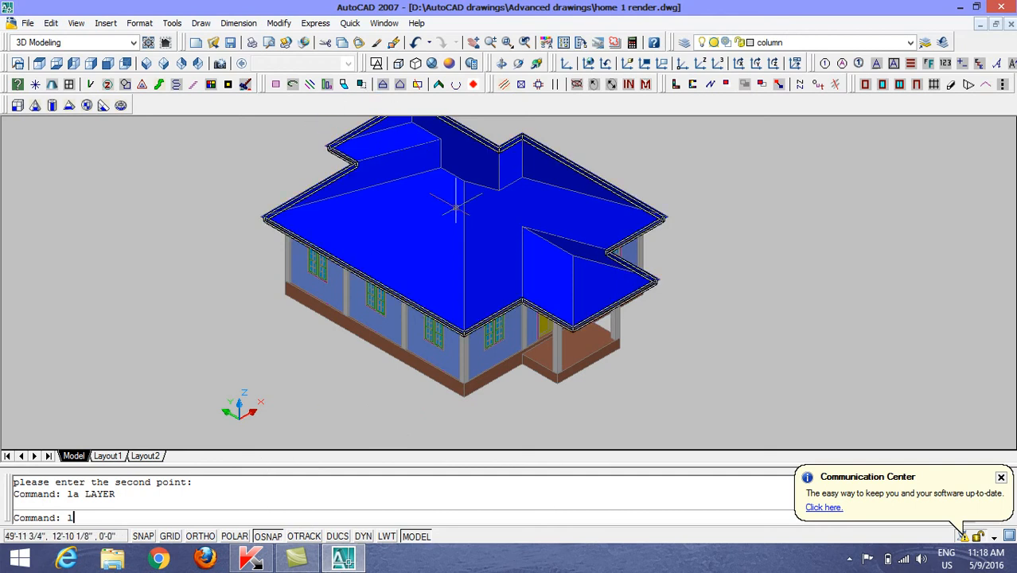
type("a")
key("Return")
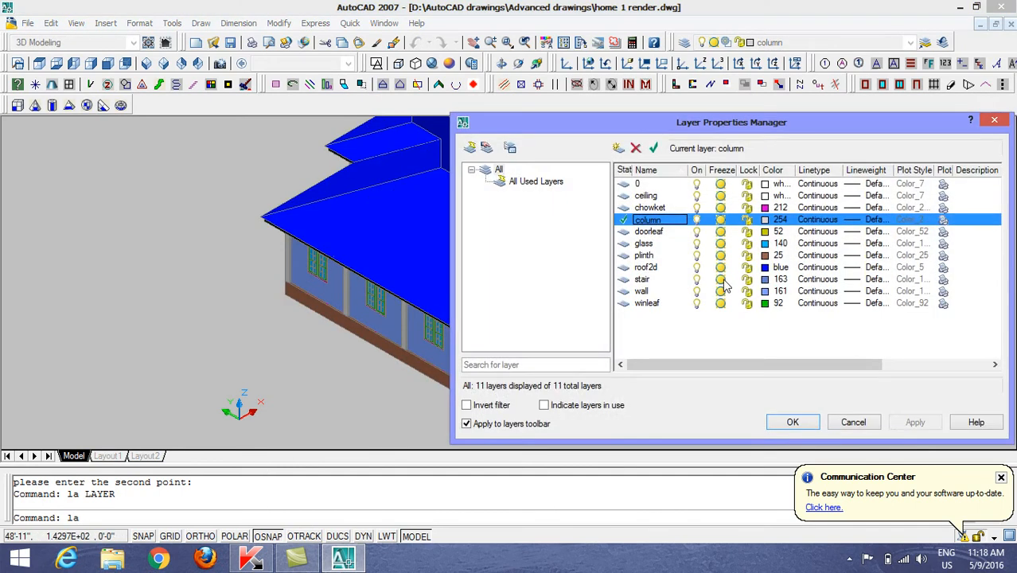
left_click(771, 291)
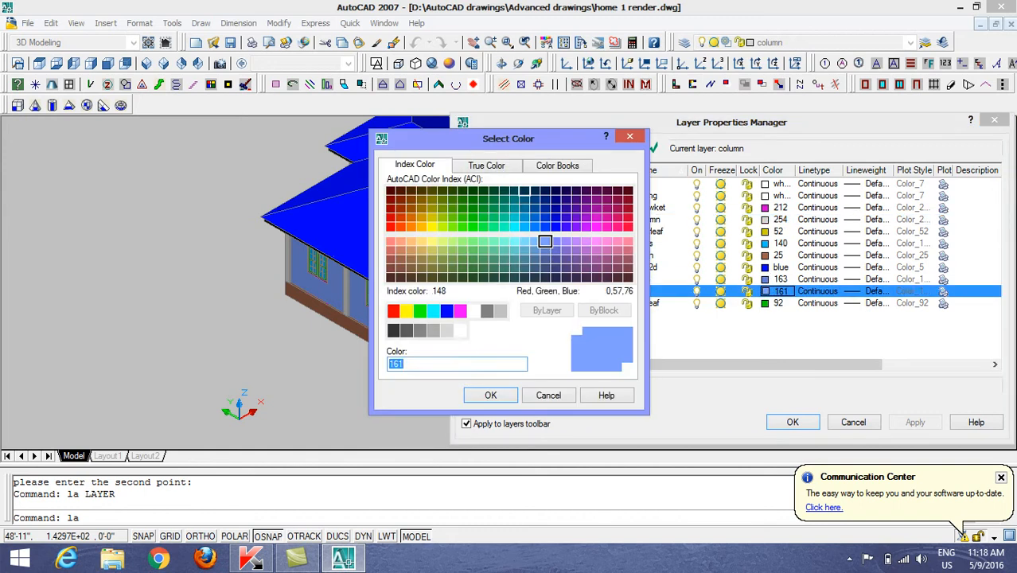
left_click(486, 165)
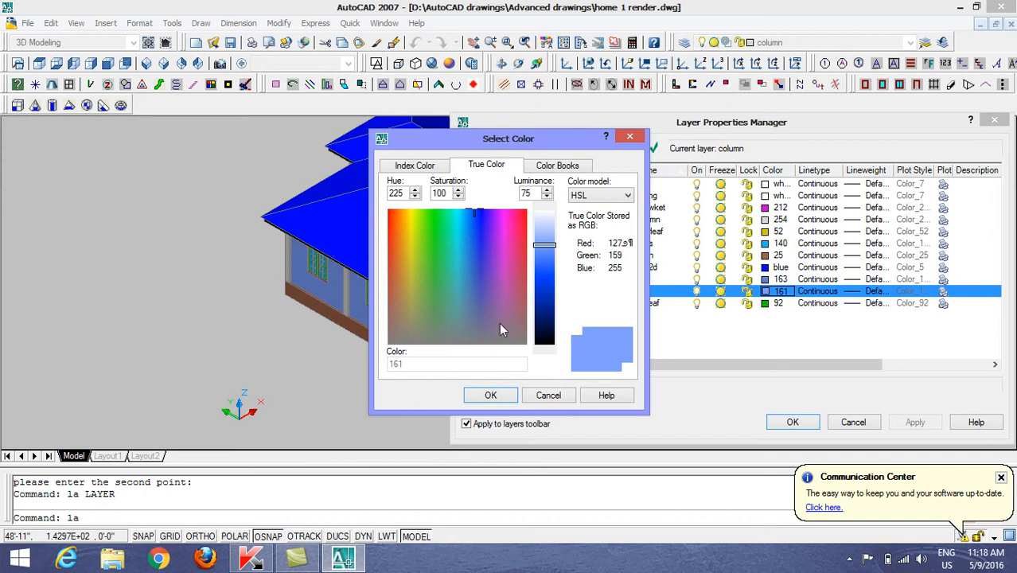
left_click(629, 139)
left_click(788, 423)
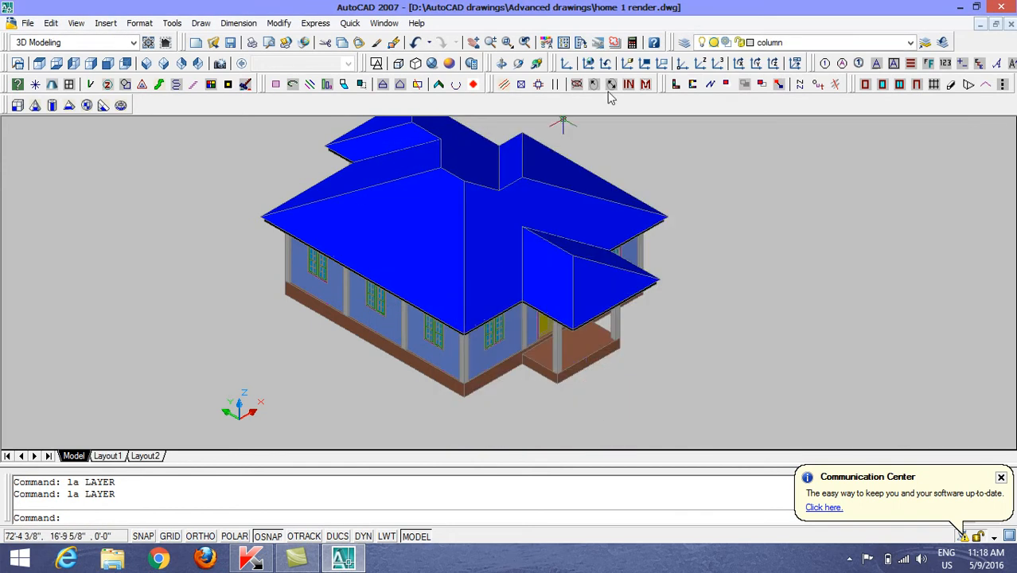
- Switch the display to 2D wireframe and add a new layer named grass
left_click(376, 63)
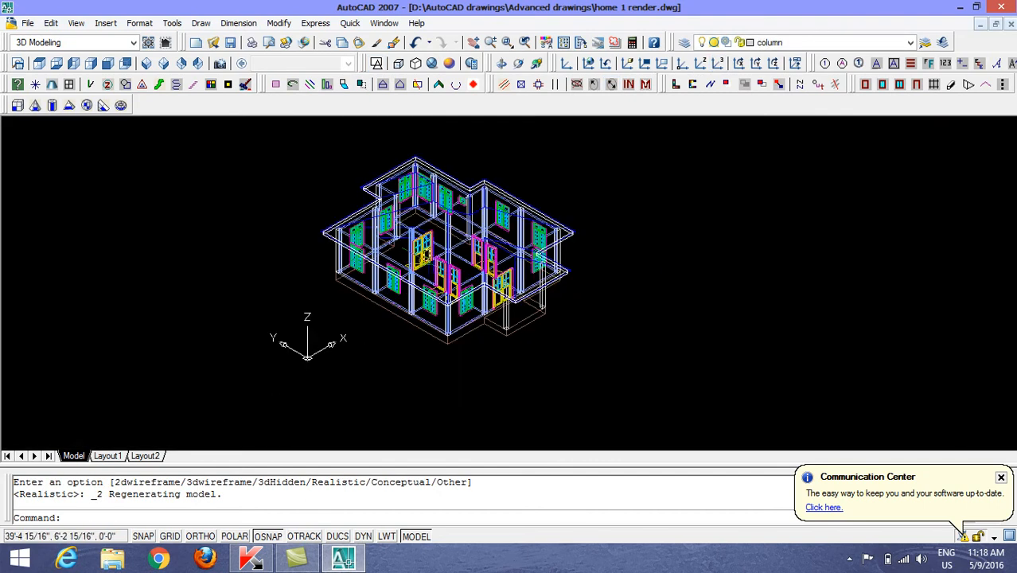
key("Return")
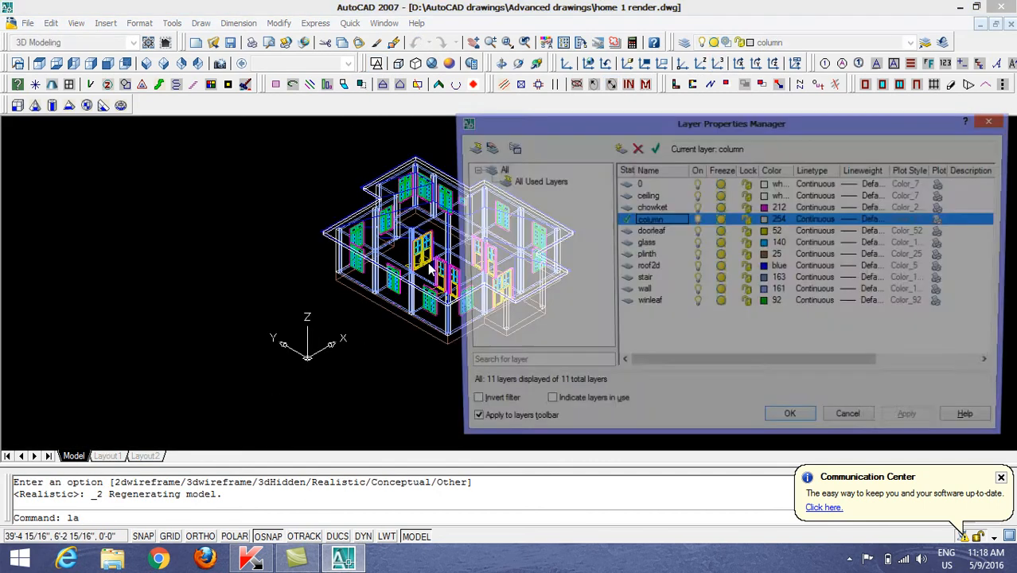
left_click(618, 148)
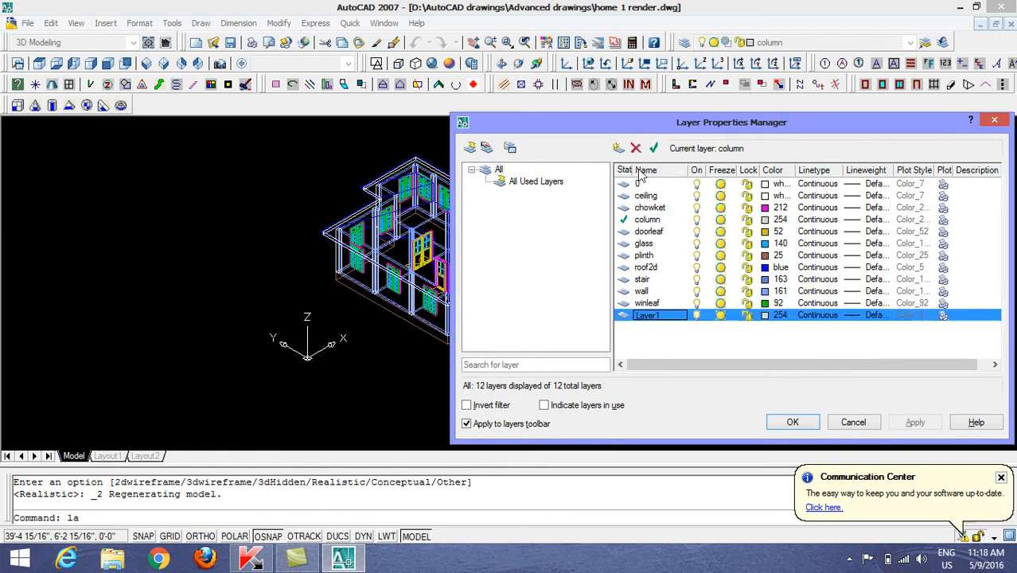
left_click(651, 316)
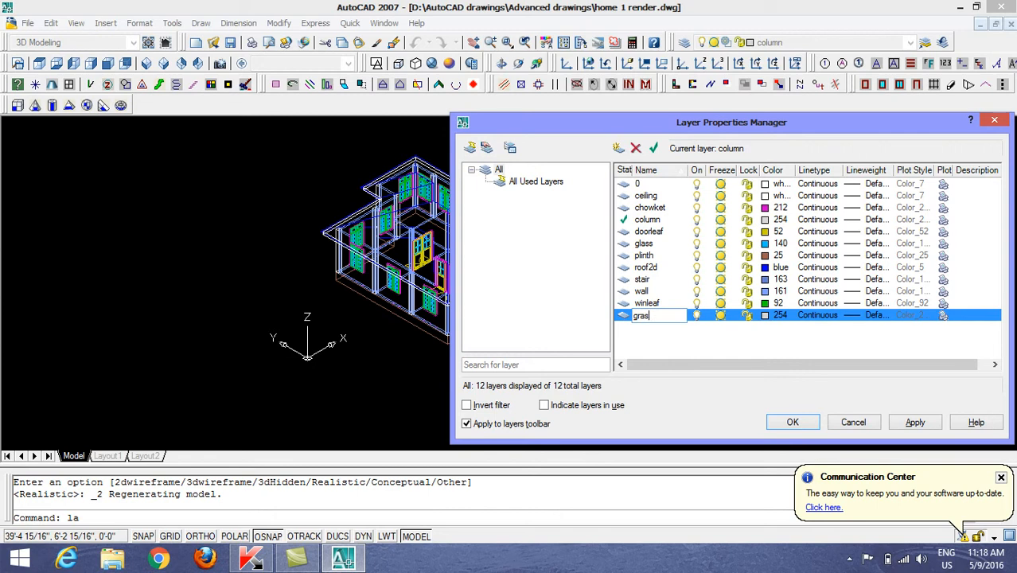
- Set the grass layer's colour to index 80 and accept the layer changes
left_click(765, 316)
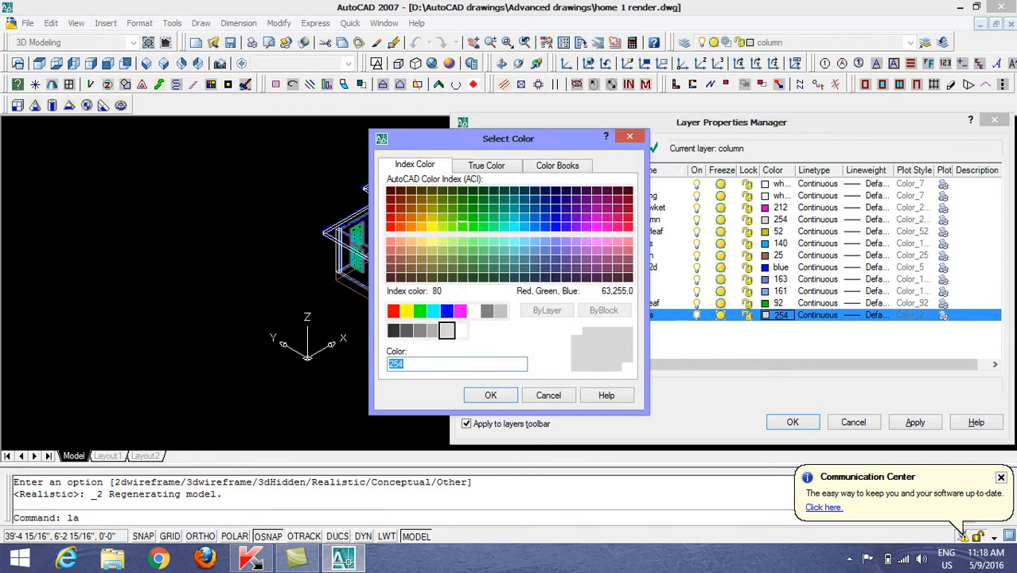
left_click(461, 227)
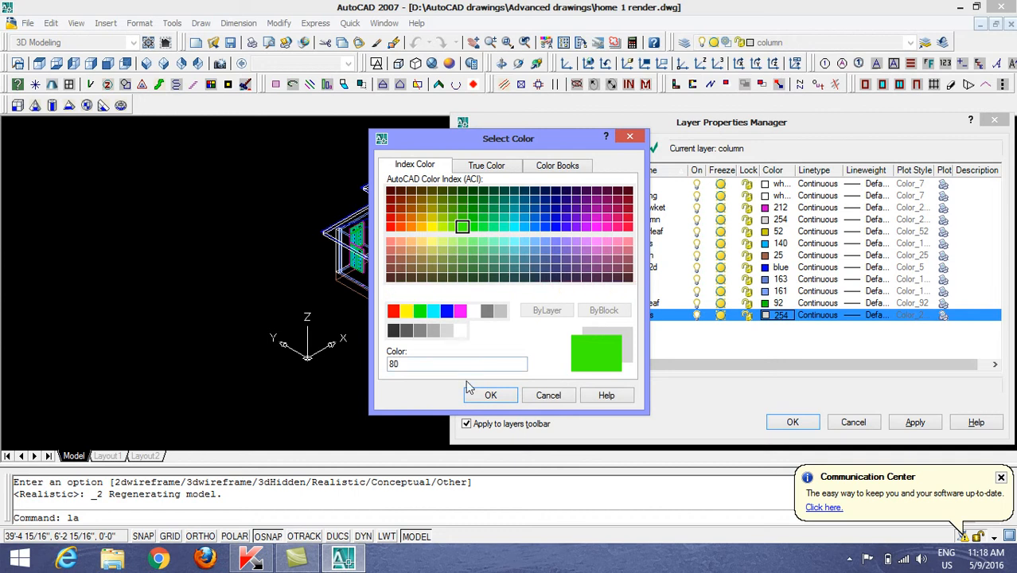
left_click(490, 395)
left_click(912, 423)
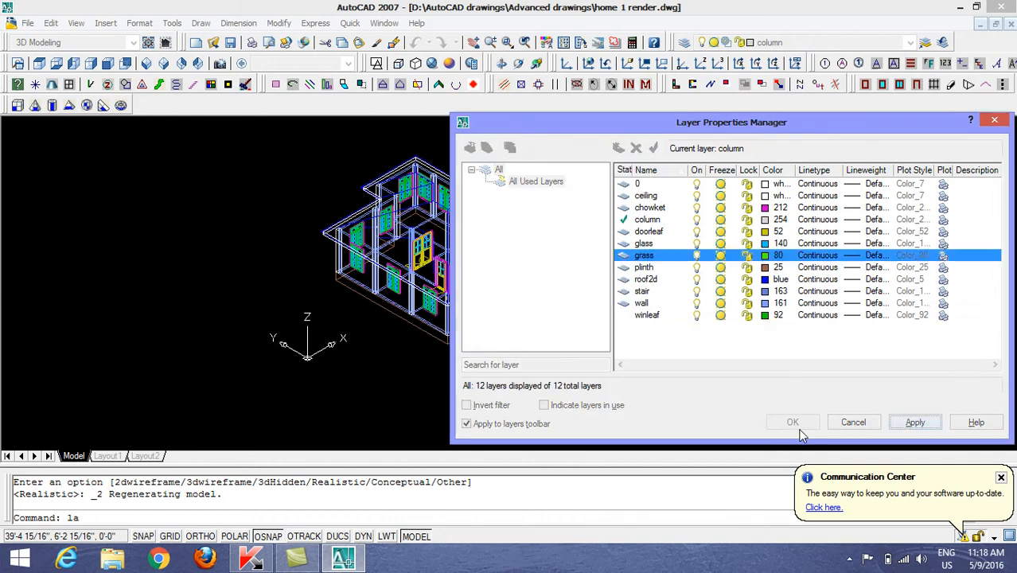
left_click(792, 422)
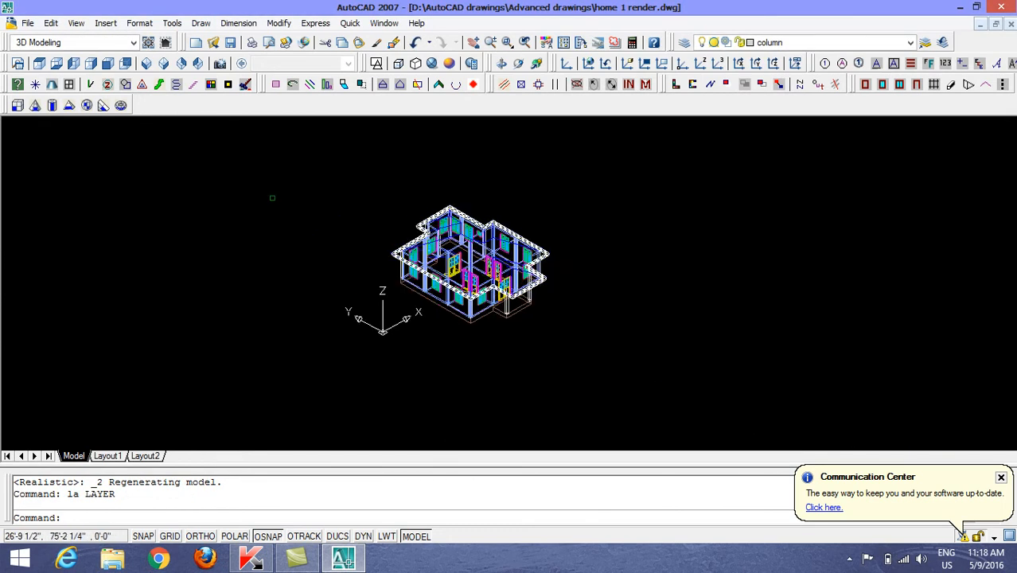
- Switch to the top view with the World UCS and make grass the current layer
left_click(39, 64)
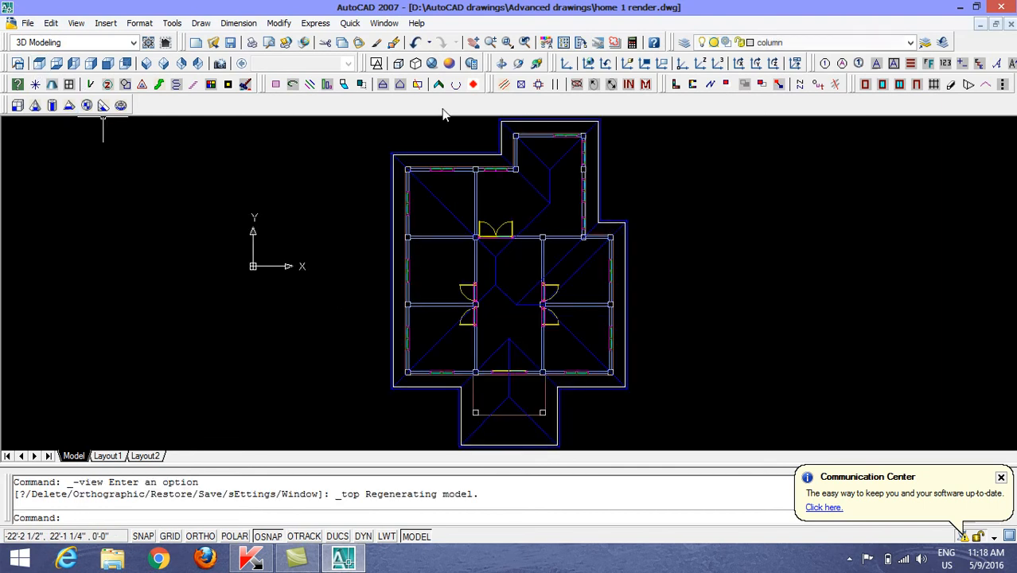
left_click(588, 64)
scroll(533, 265, "down", 5)
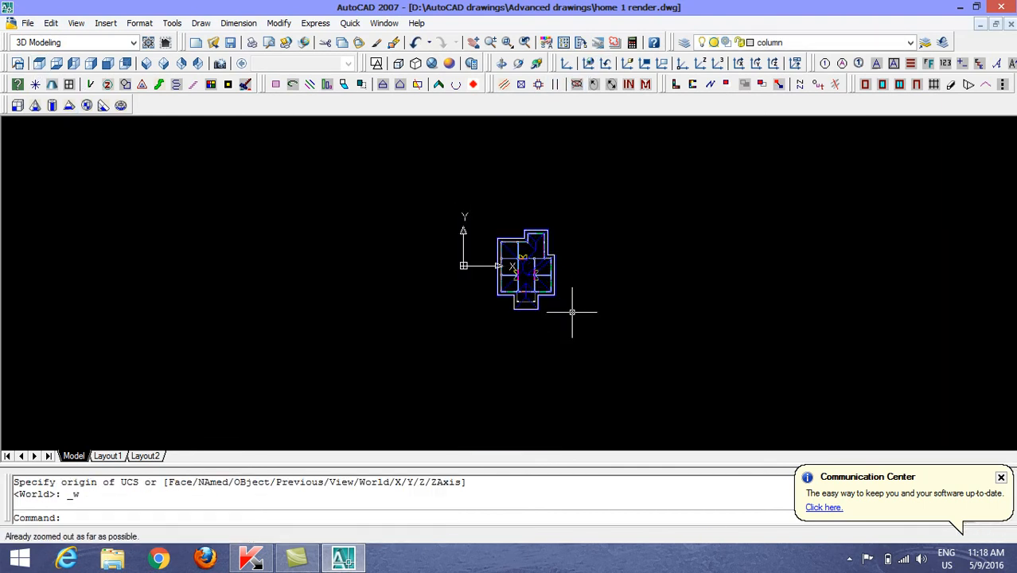
type("re")
key("Escape")
key("Escape")
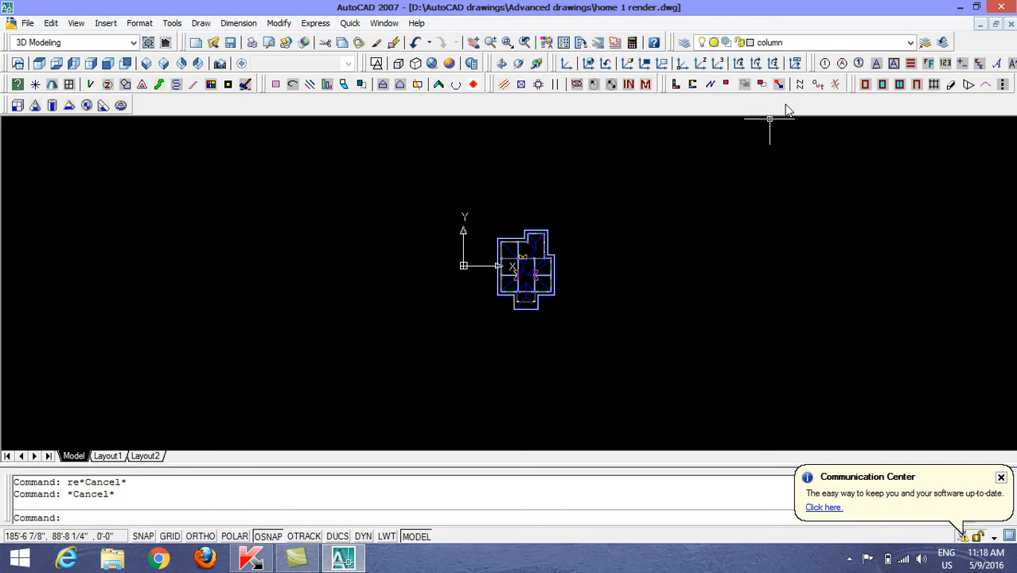
left_click(788, 42)
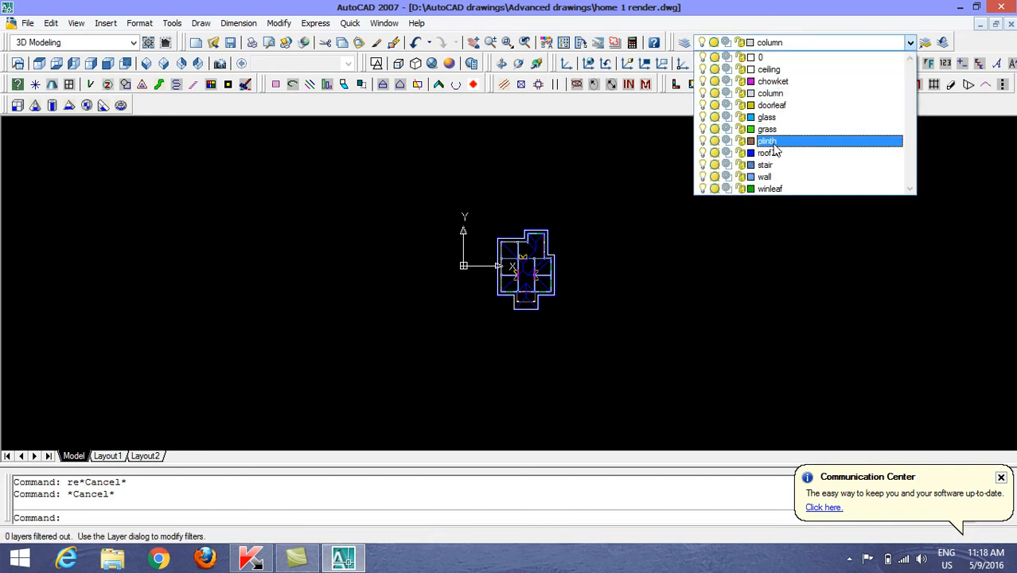
left_click(773, 141)
left_click(784, 42)
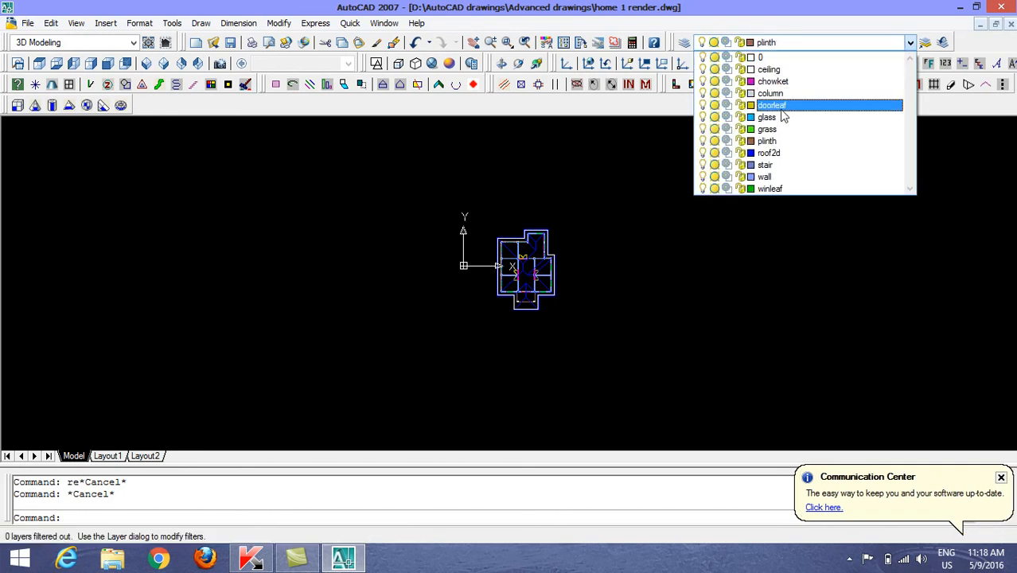
left_click(772, 128)
- Draw a large ground rectangle around the house plan on the grass layer
type("rec")
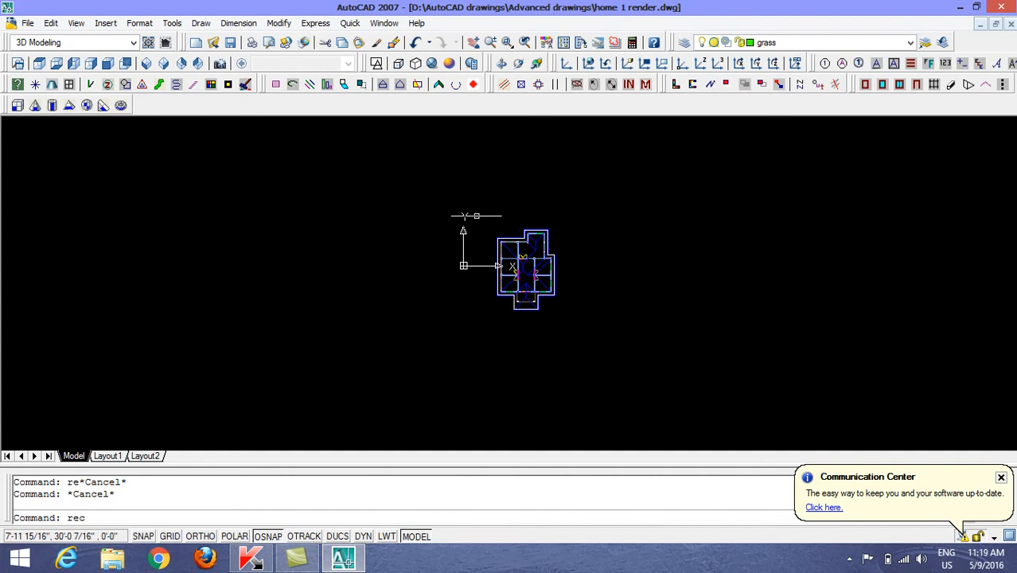
key("Return")
left_click(197, 136)
middle_click_drag(773, 309, 767, 287)
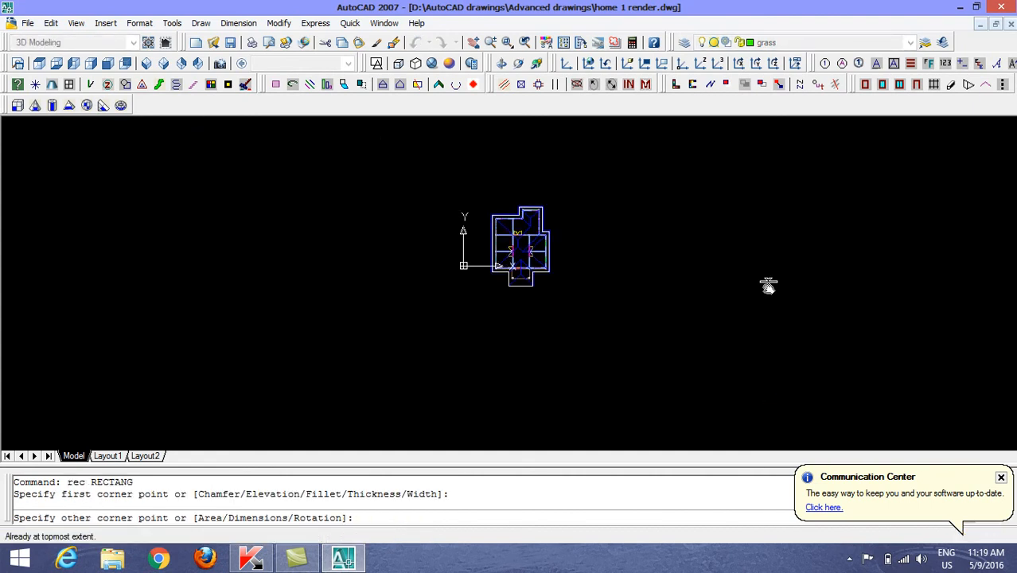
left_click(803, 448)
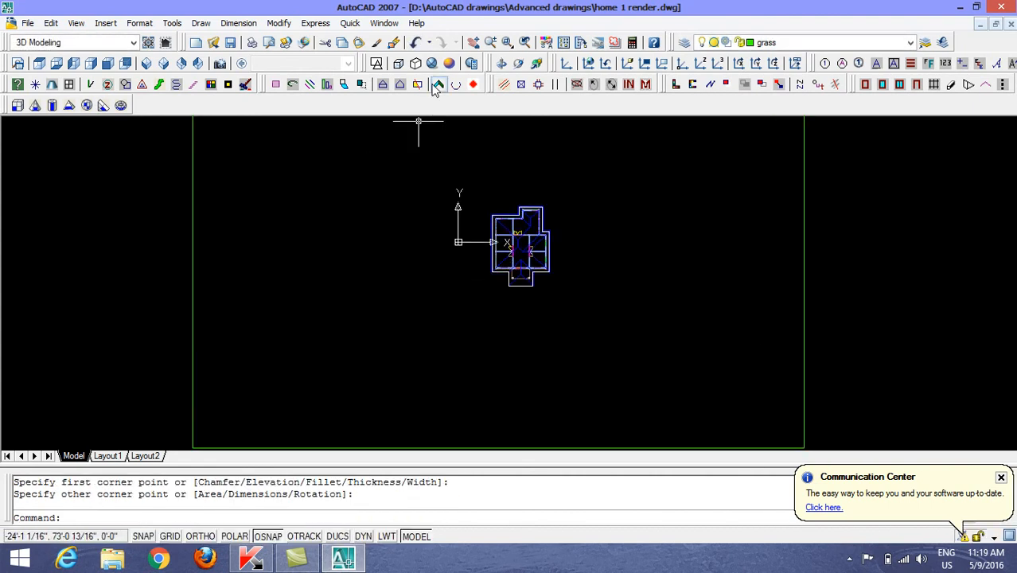
- Check the ground rectangle in the southwest isometric view, then return to the top view with the World UCS
left_click(147, 63)
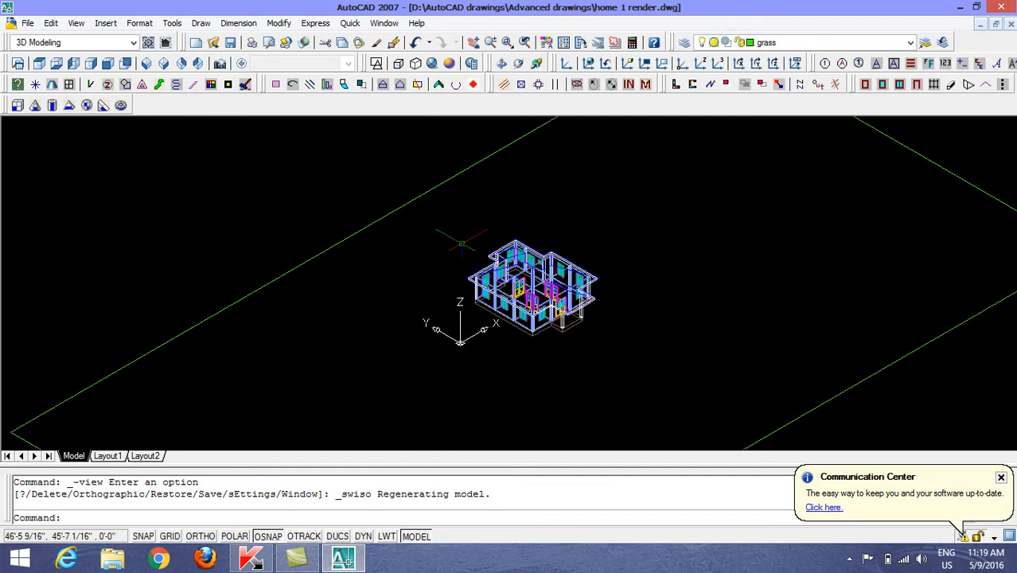
scroll(504, 242, "down", 3)
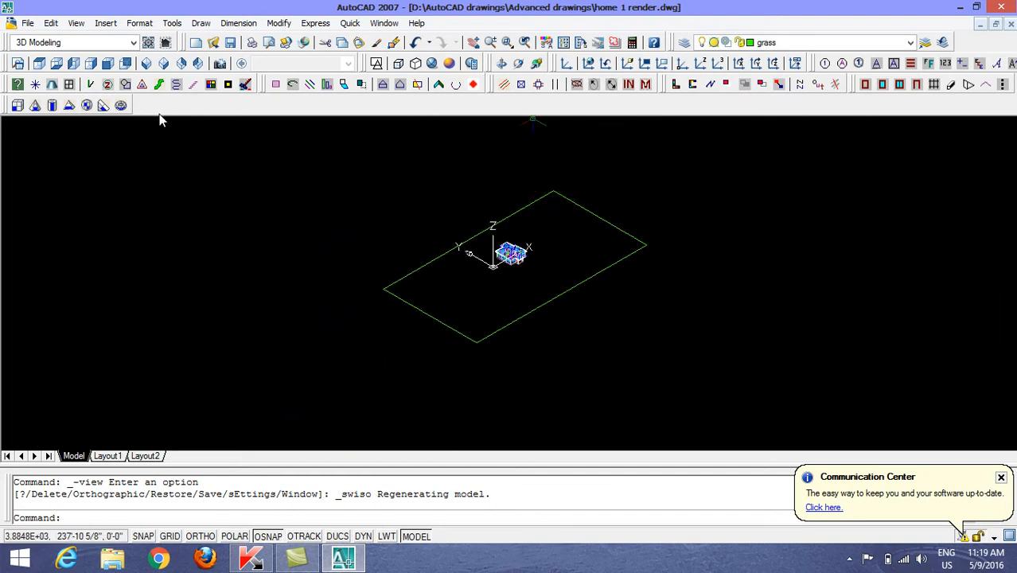
left_click(39, 64)
left_click(588, 64)
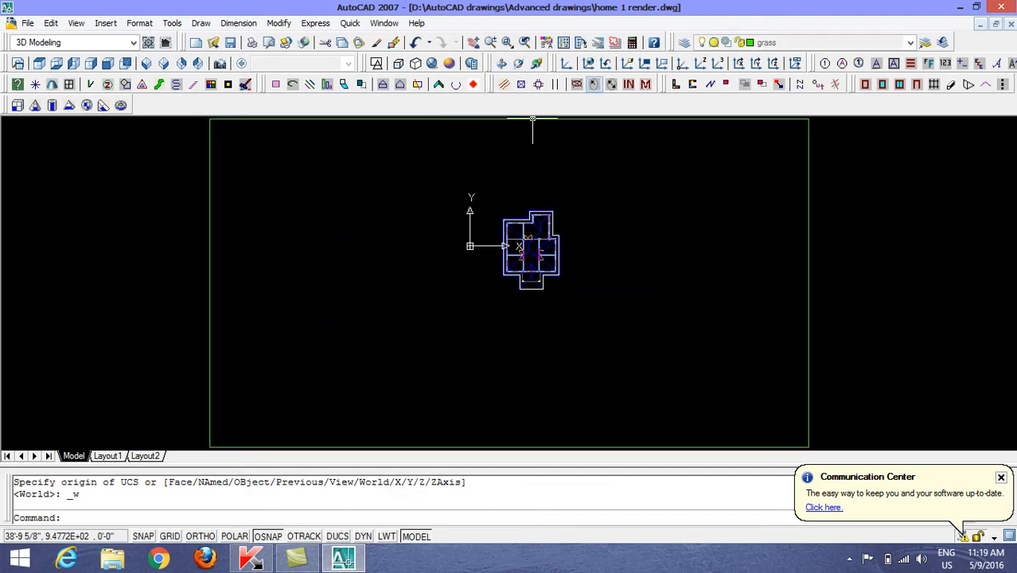
scroll(582, 207, "down", 3)
middle_click_drag(582, 207, 586, 301)
- Stretch the ground rectangle's upper edge straight up with Ortho on, making the outline roughly square
type("s")
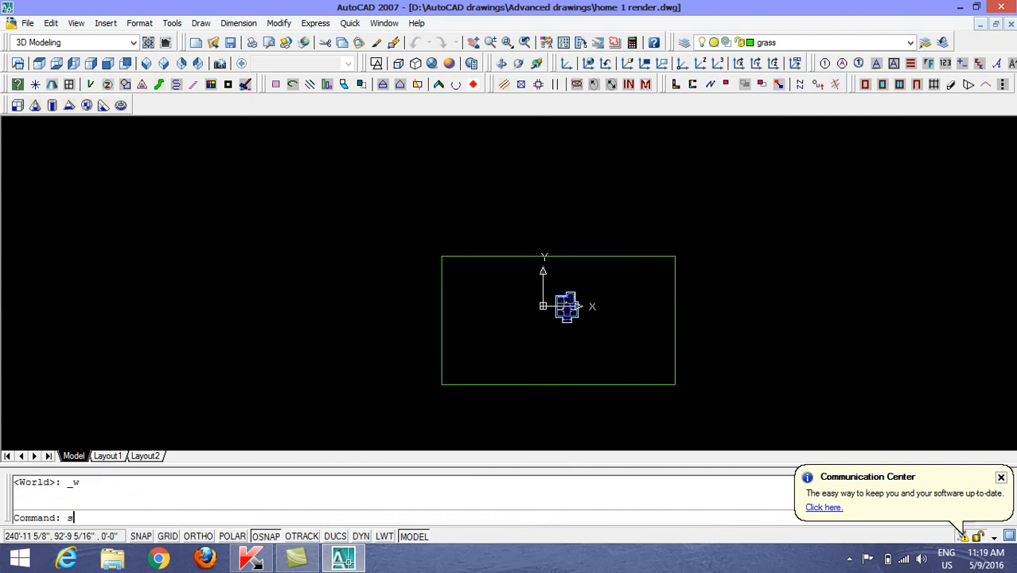
key("Return")
left_click(728, 226)
left_click(468, 292)
key("Return")
left_click(224, 536)
left_click(291, 375)
left_click(282, 251)
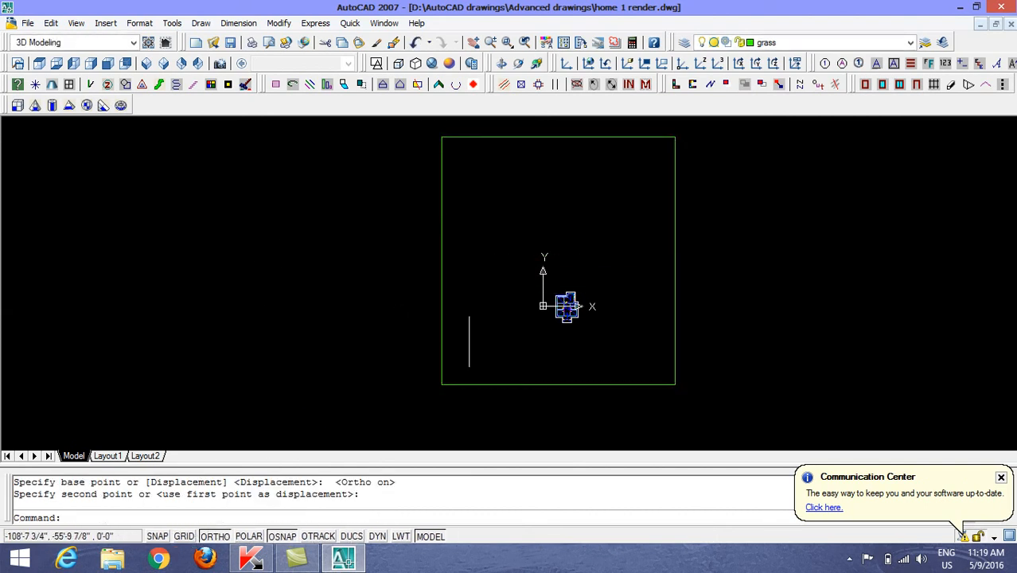
- Move the ground rectangle straight down so the house plan sits near its middle
type("m")
key("Return")
left_click(481, 333)
left_click(404, 376)
key("Return")
left_click(372, 272)
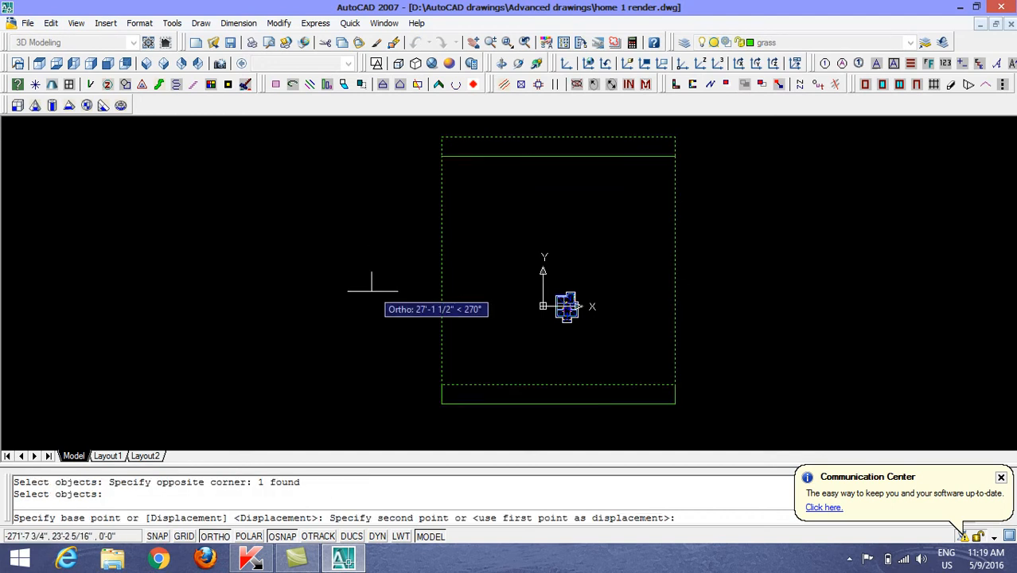
left_click(372, 322)
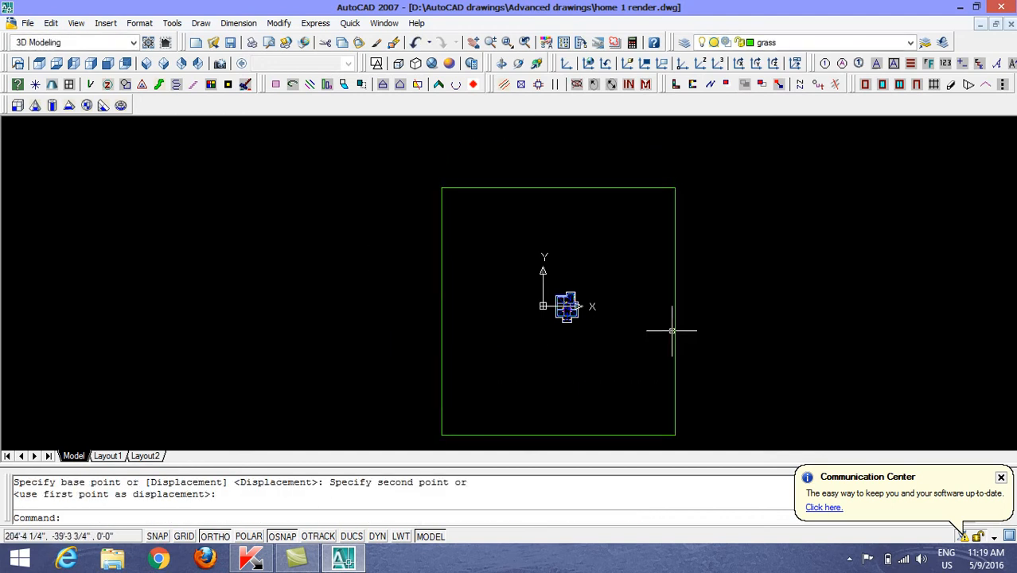
middle_click_drag(671, 330, 667, 314)
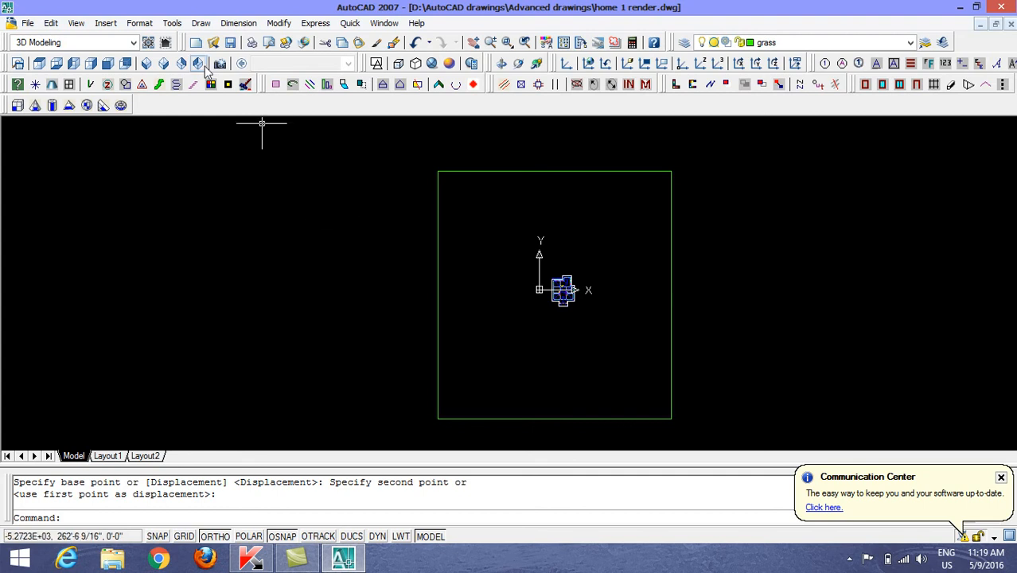
- Convert the ground rectangle into a planar surface with PLANESURF in the southwest isometric view and display it in the Realistic visual style
left_click(147, 63)
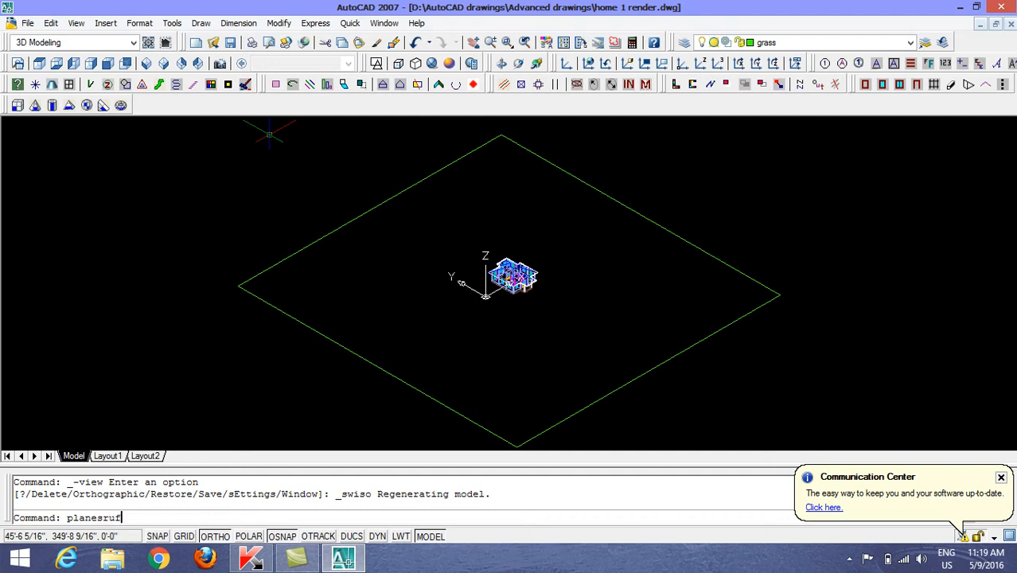
key("Return")
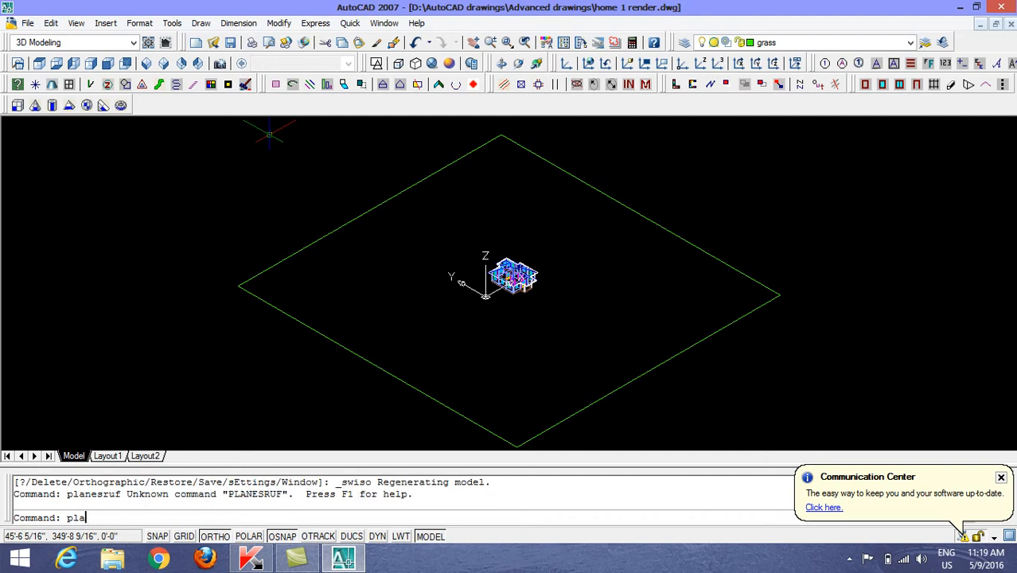
type("planesurf")
key("Return")
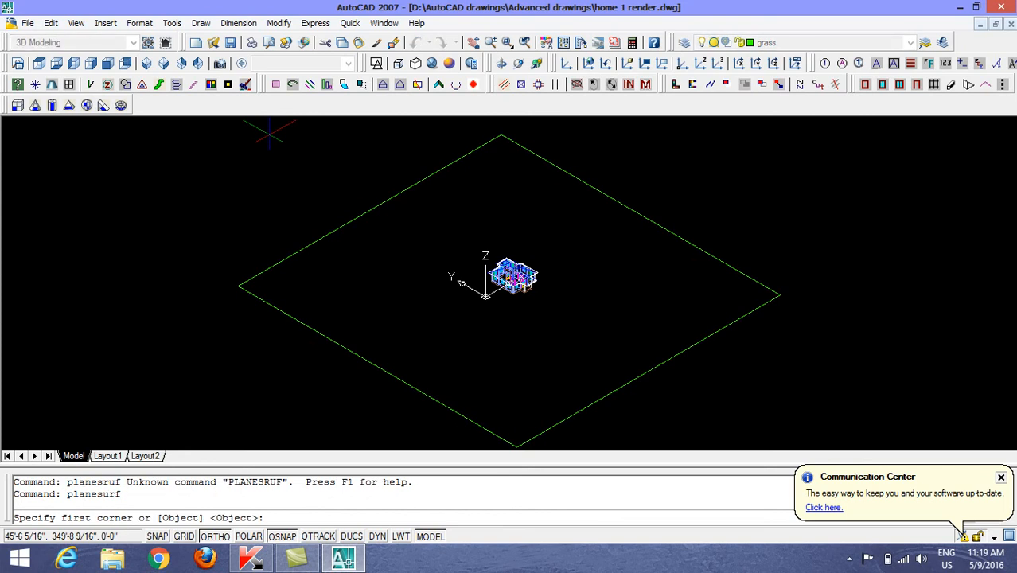
key("Return")
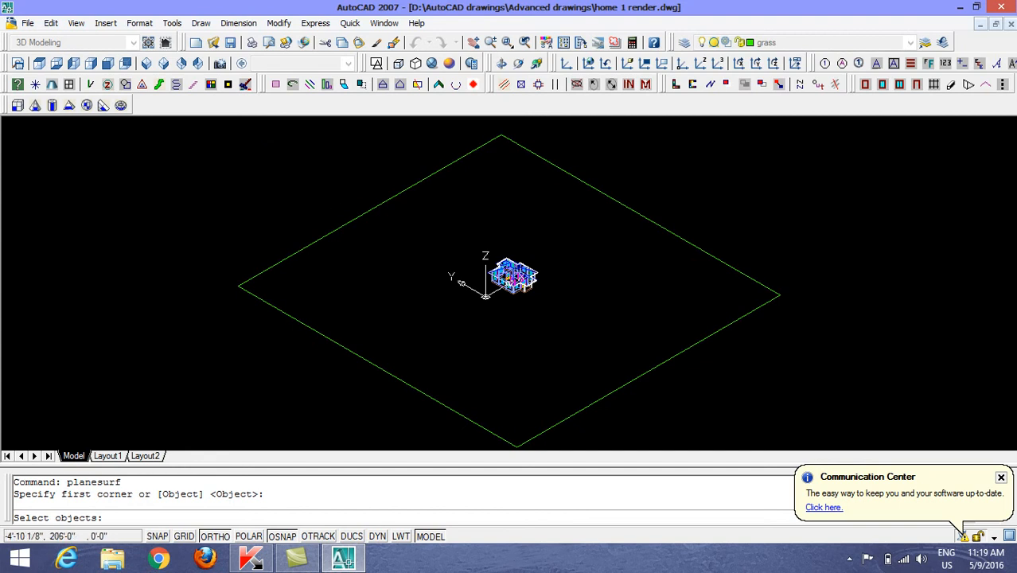
left_click(343, 231)
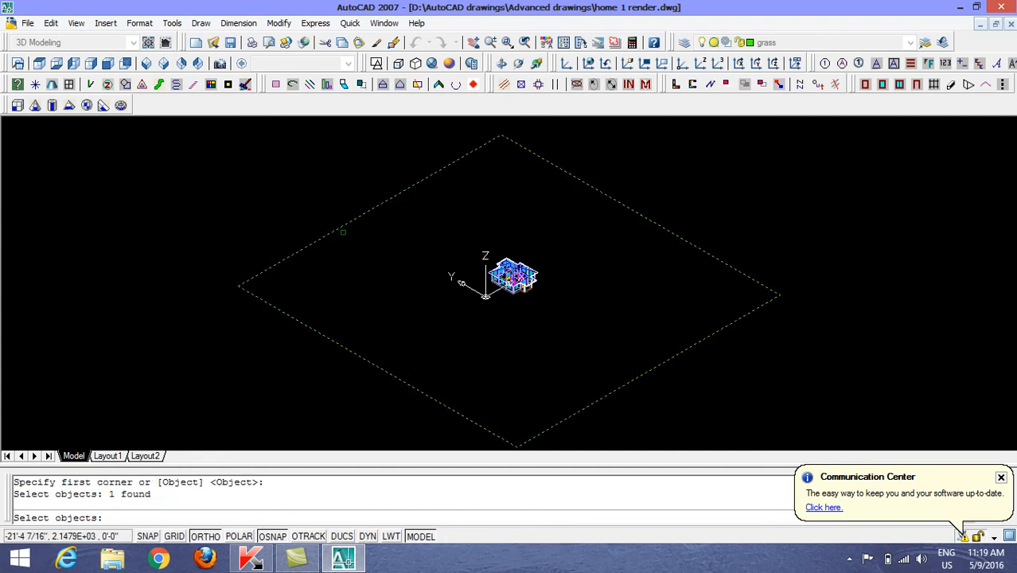
key("Return")
left_click(432, 64)
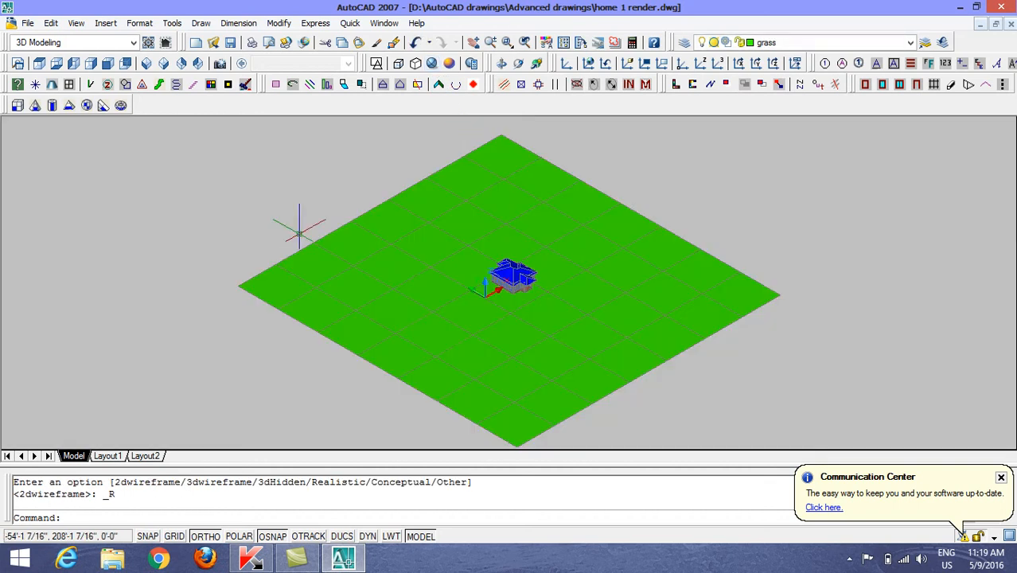
- Display the model in 2D Wireframe and return to the top view with the World UCS
left_click(376, 64)
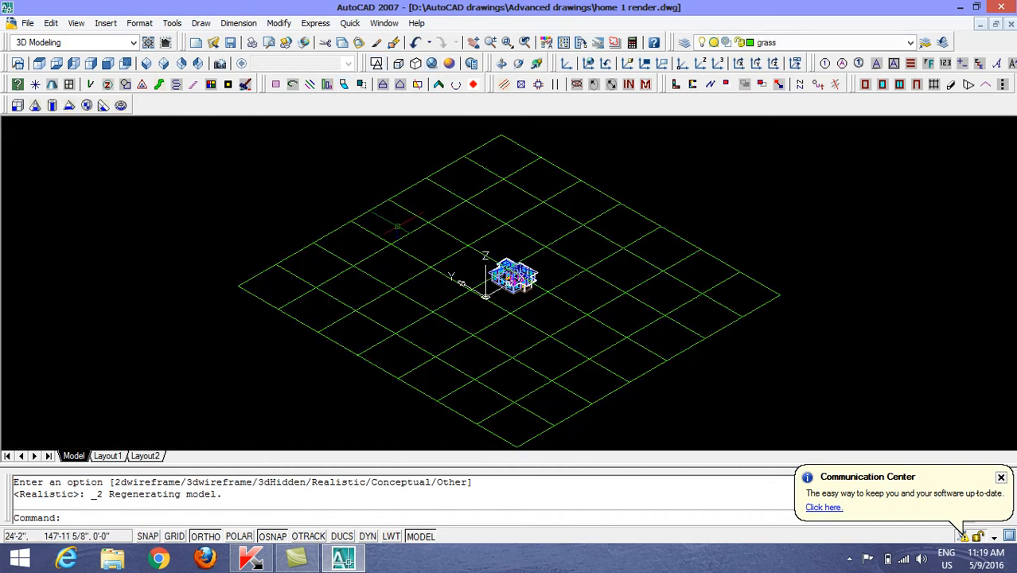
scroll(398, 235, "up", 2)
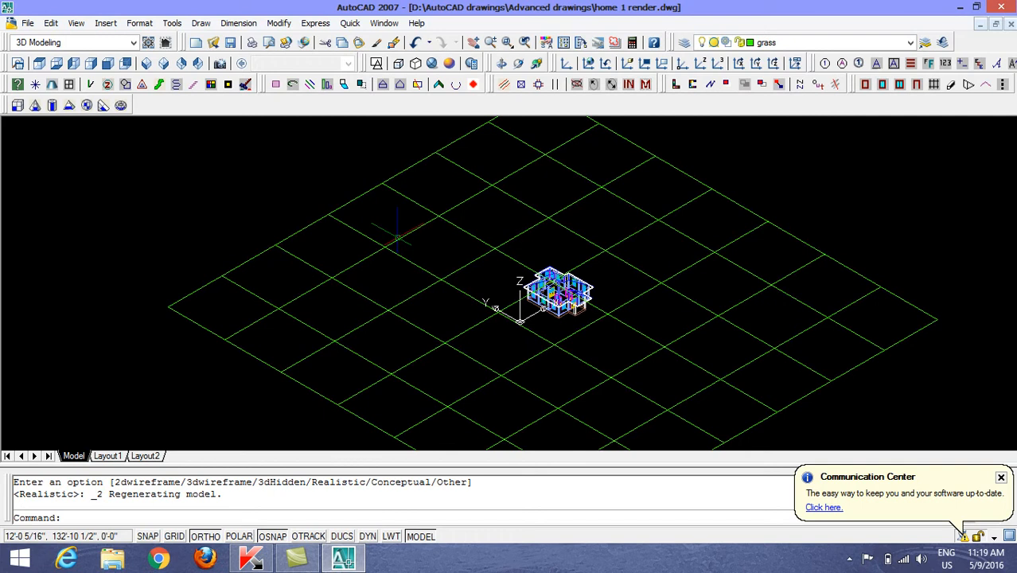
scroll(398, 235, "down", 2)
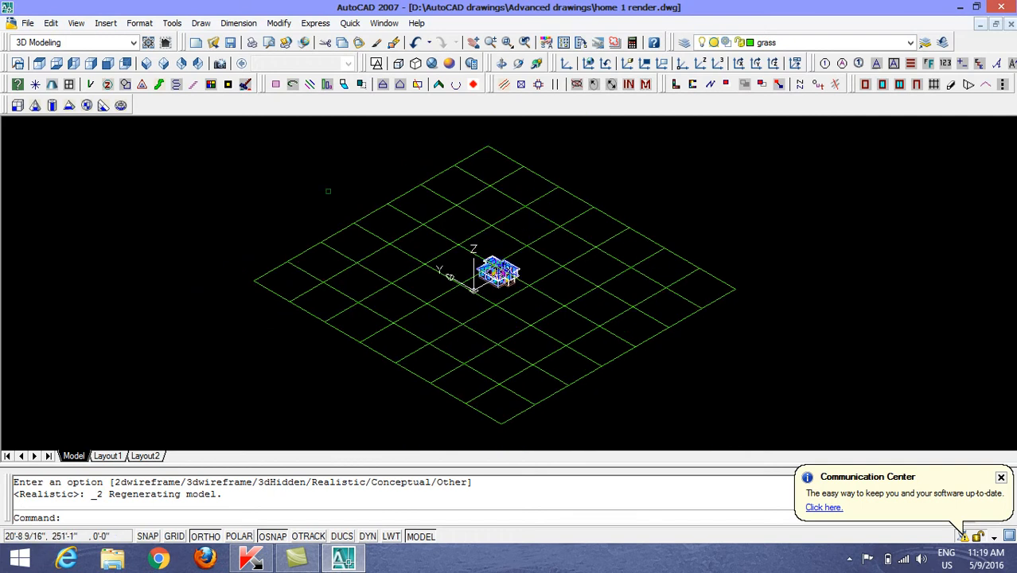
left_click(39, 63)
left_click(593, 63)
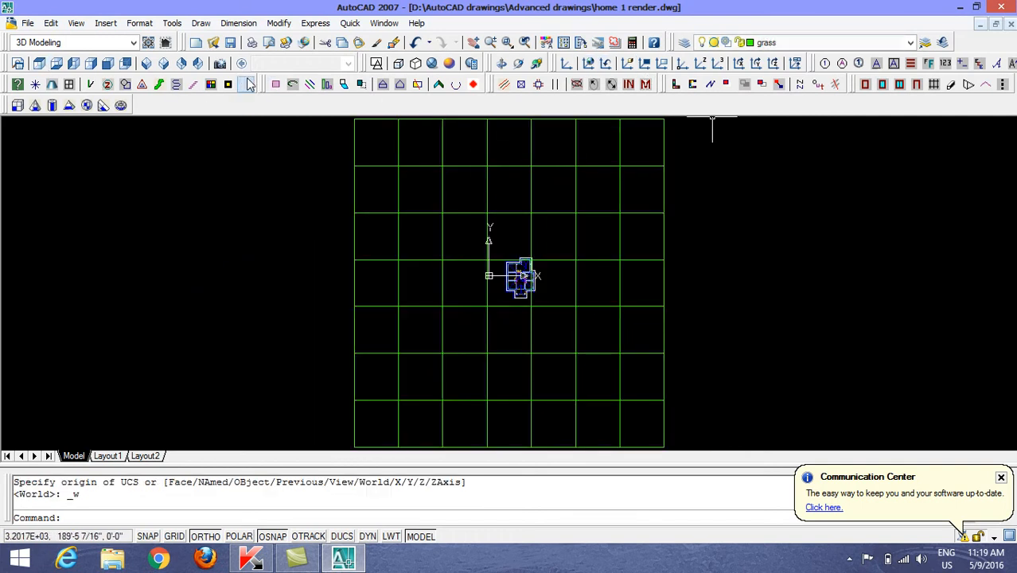
- Make layer 0 current and draw a 60' by 60' rectangle outside the ground surface, on its left side
left_click(794, 44)
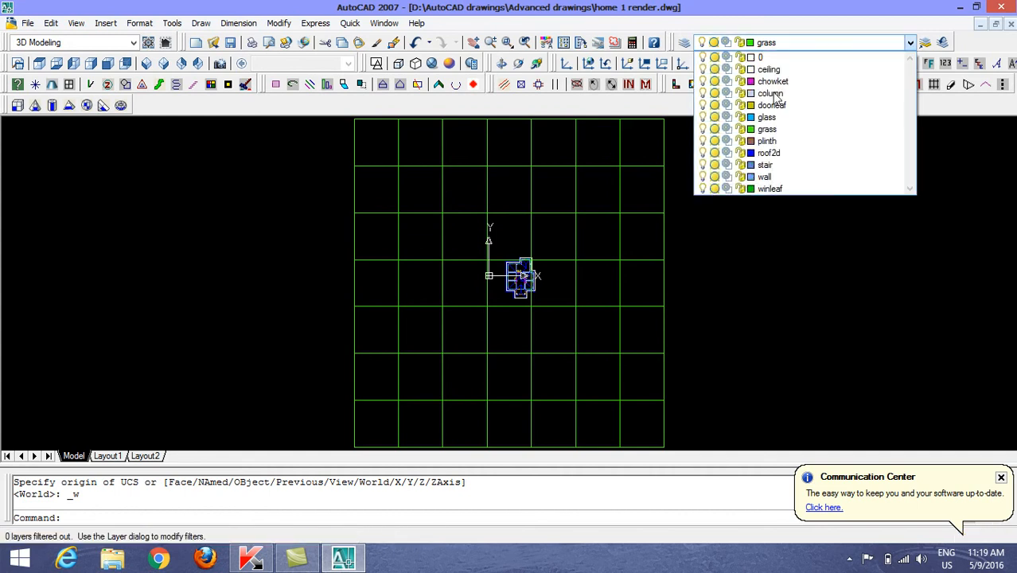
left_click(776, 59)
type("rec")
key("Return")
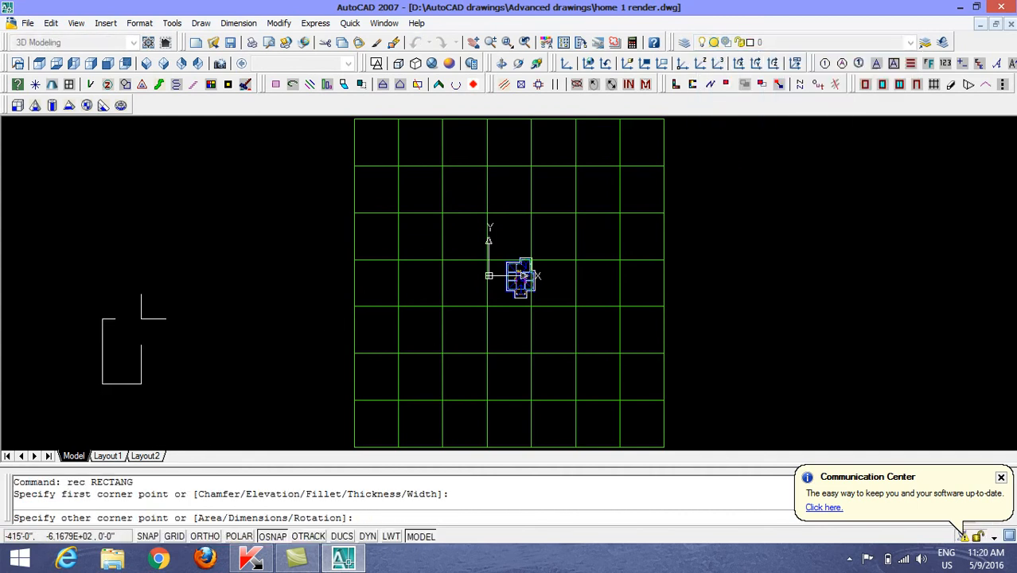
key("F8")
type("@60',")
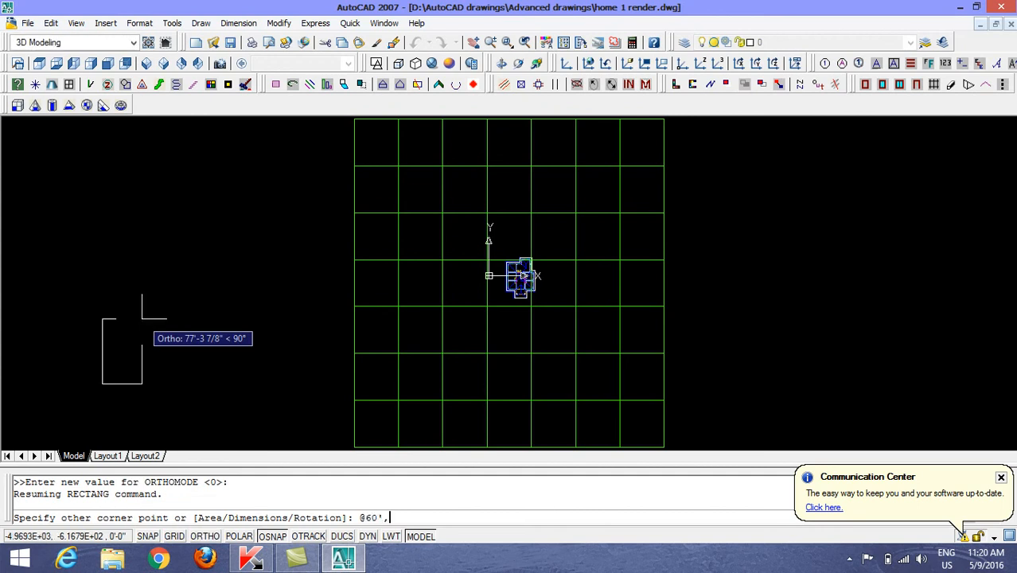
type("60'")
key("Return")
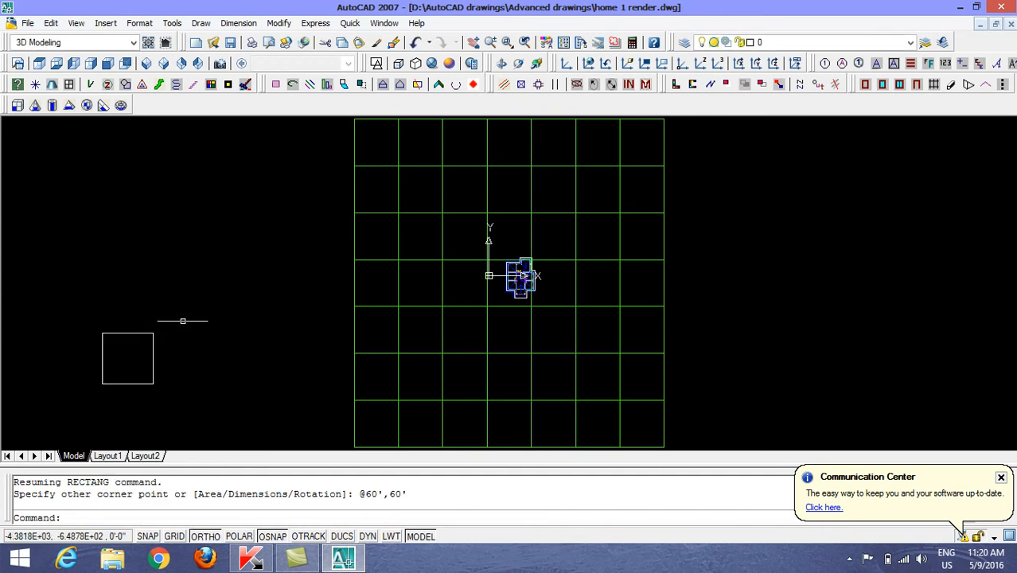
- Move the 60' square horizontally with Ortho on, placing it on the ground surface directly below the house plan
type("m")
key("Return")
left_click(183, 324)
left_click(145, 350)
key("Return")
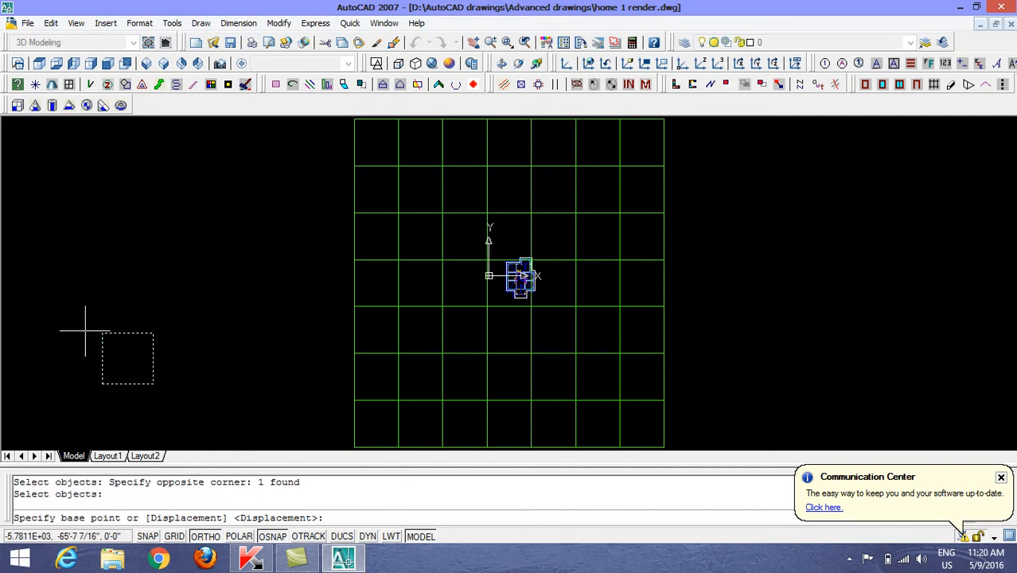
left_click(79, 301)
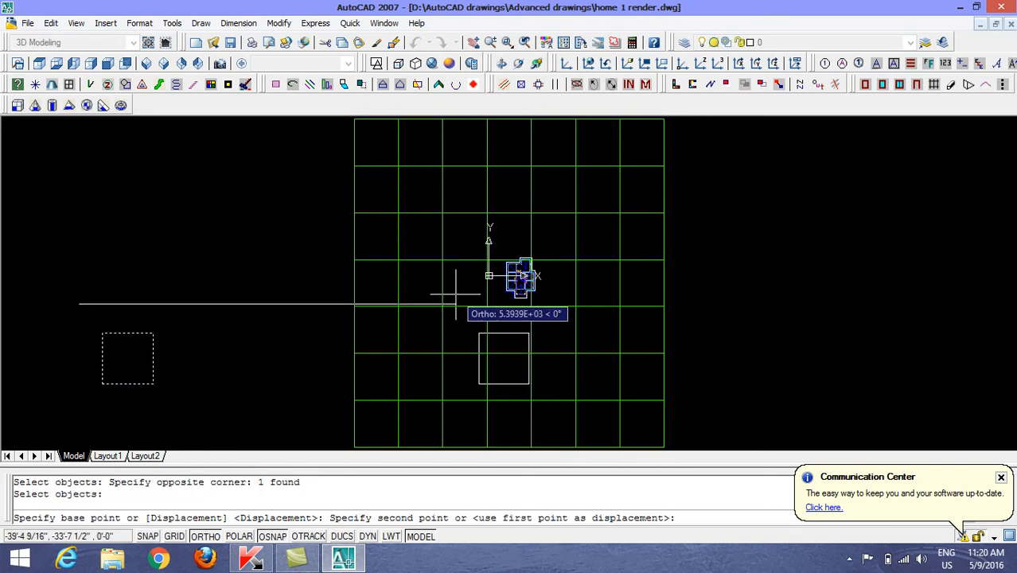
scroll(457, 295, "up", 1)
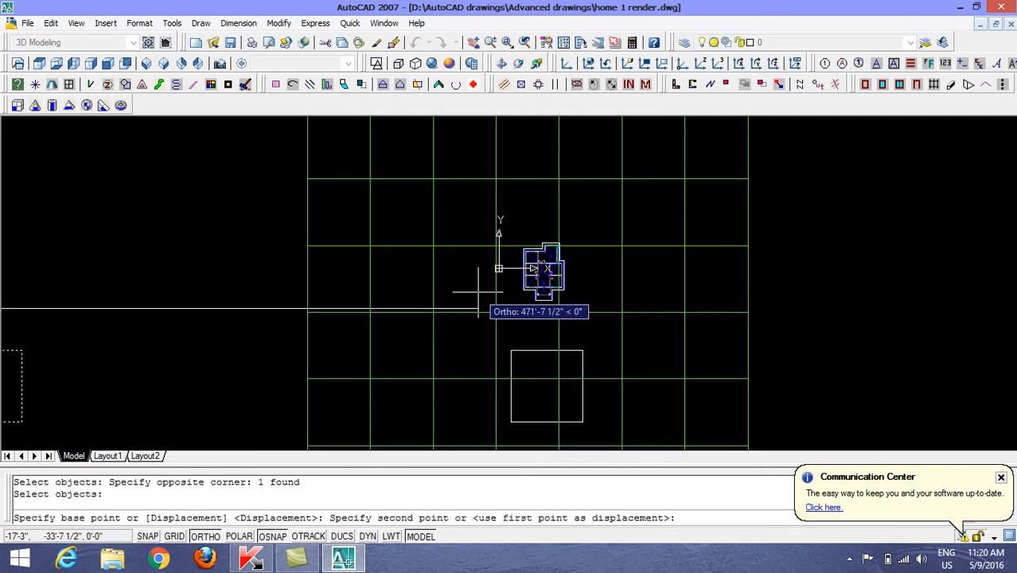
left_click(480, 295)
- Move the 60' square straight up so it encloses the house plan
key("Return")
left_click(541, 335)
left_click(523, 354)
key("Return")
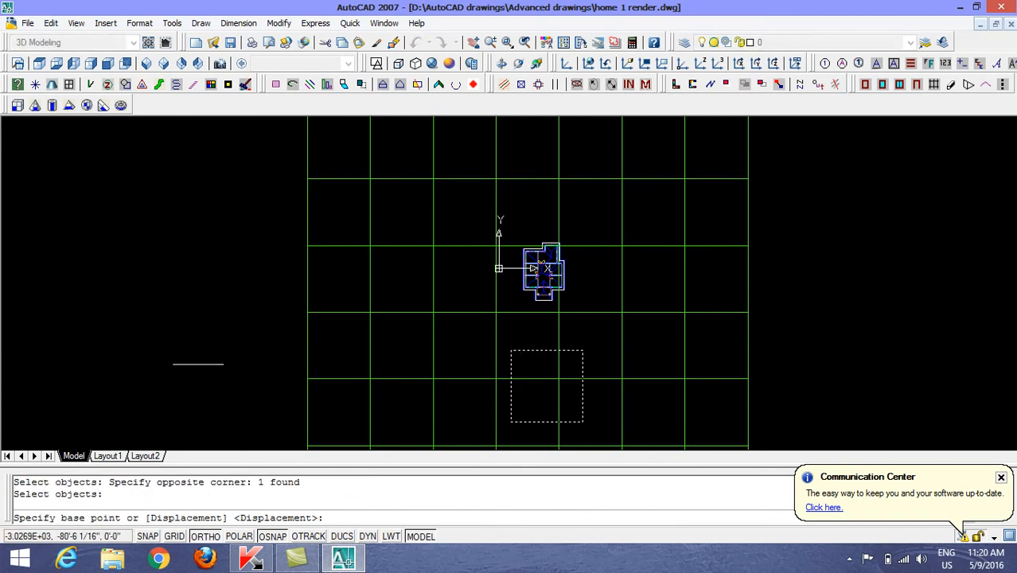
left_click(182, 379)
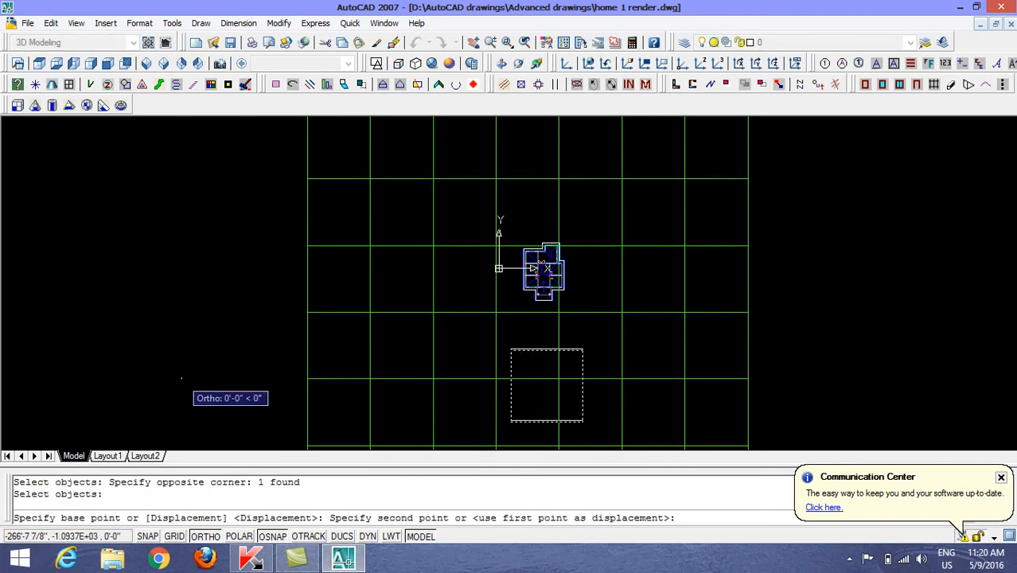
left_click(178, 269)
- Nudge the 60' square slightly upward to even out its margins around the house plan
scroll(540, 314, "up", 2)
key("Return")
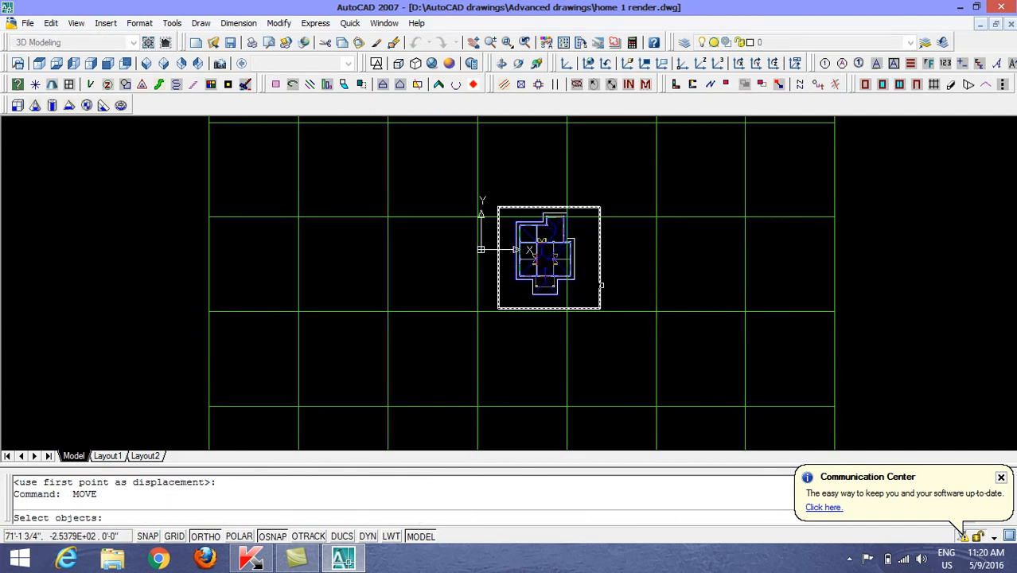
left_click(602, 287)
scroll(620, 203, "up", 2)
key("Return")
left_click(620, 202)
left_click(620, 200)
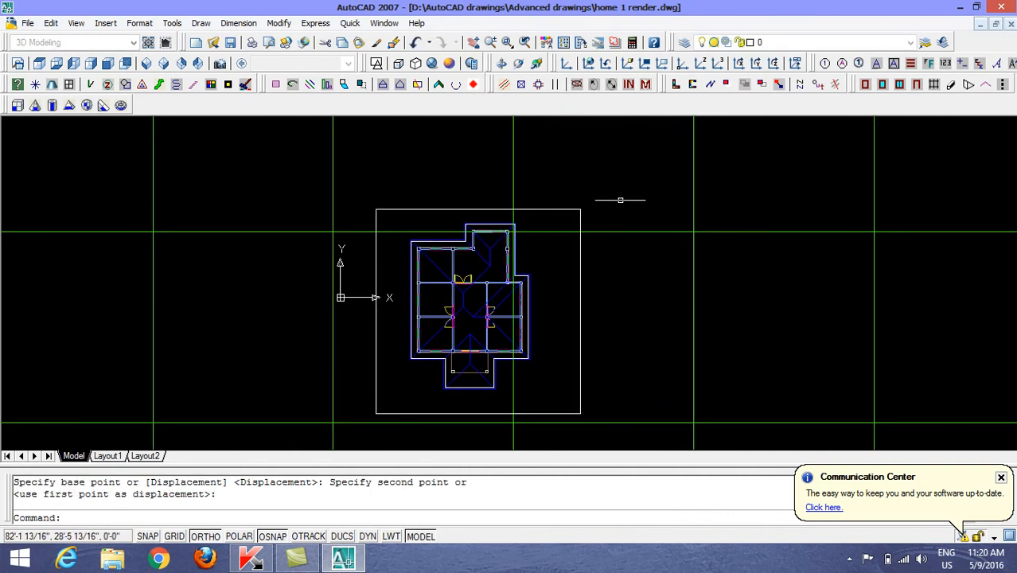
- Show the house and its surrounding square in the southwest isometric view, with the ground surface in view
scroll(242, 251, "down", 2)
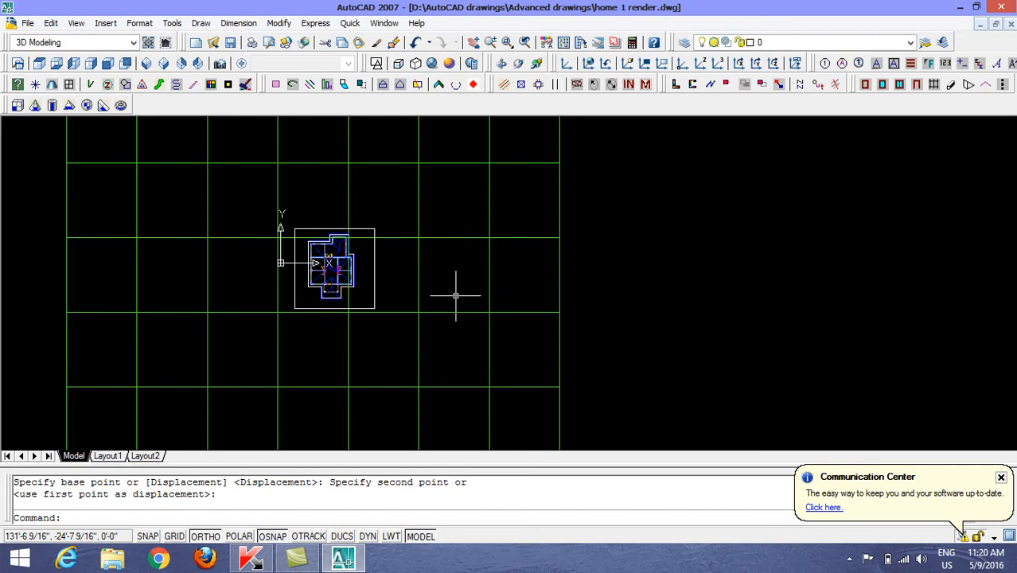
scroll(441, 294, "down", 2)
middle_click_drag(455, 266, 527, 249)
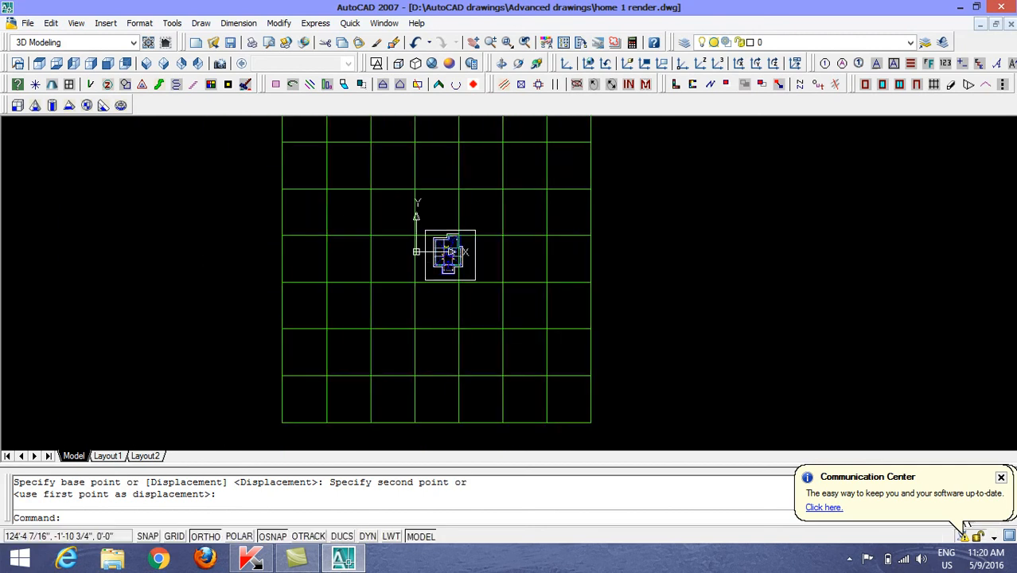
left_click(147, 64)
scroll(463, 233, "up", 3)
middle_click_drag(749, 189, 641, 217)
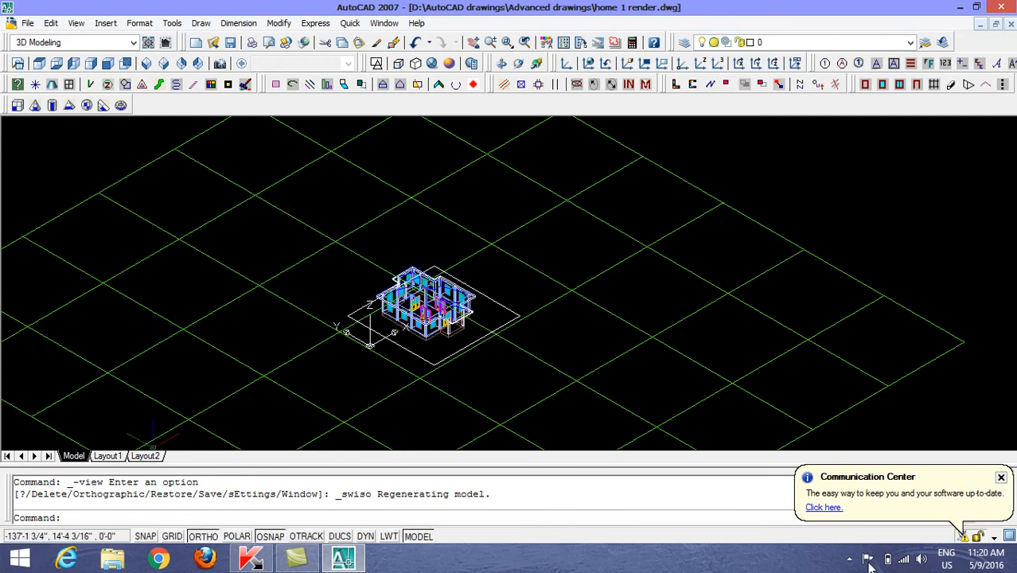
scroll(376, 350, "up", 2)
middle_click_drag(376, 351, 499, 245)
scroll(453, 295, "down", 2)
- Open the Materials editor with MAT and create a new material named grass
type("t")
key("Return")
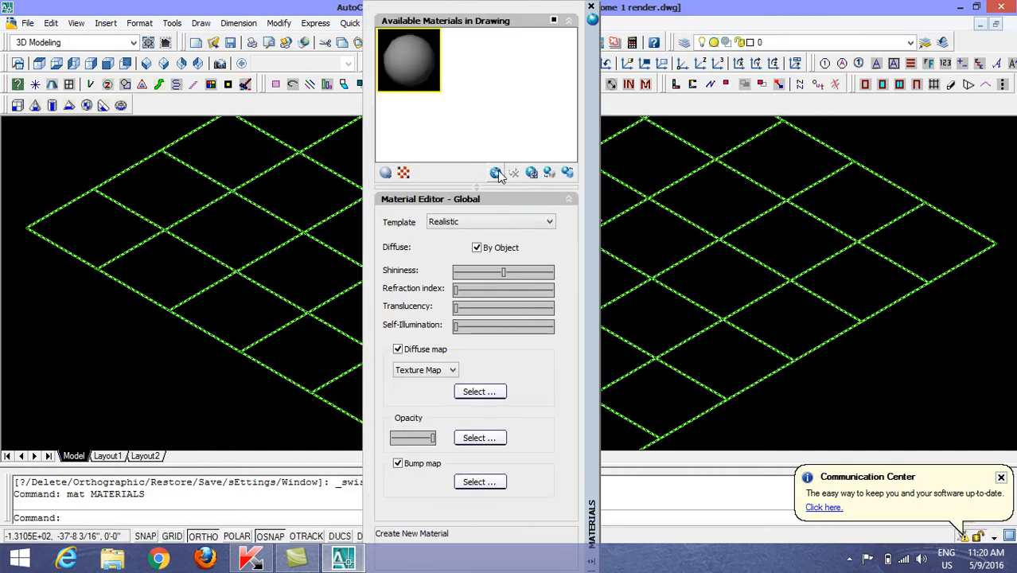
left_click(496, 171)
type("grass")
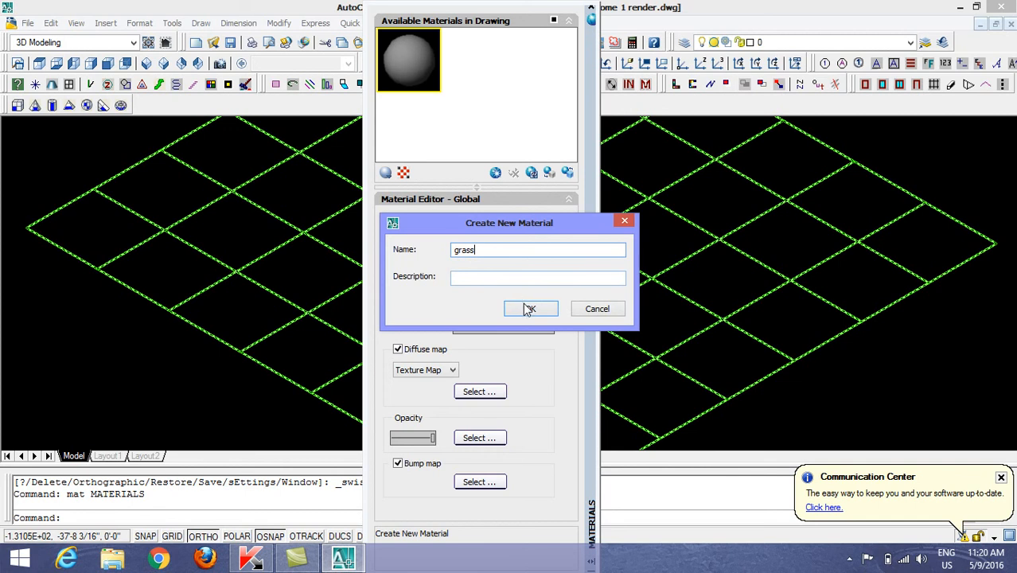
left_click(528, 308)
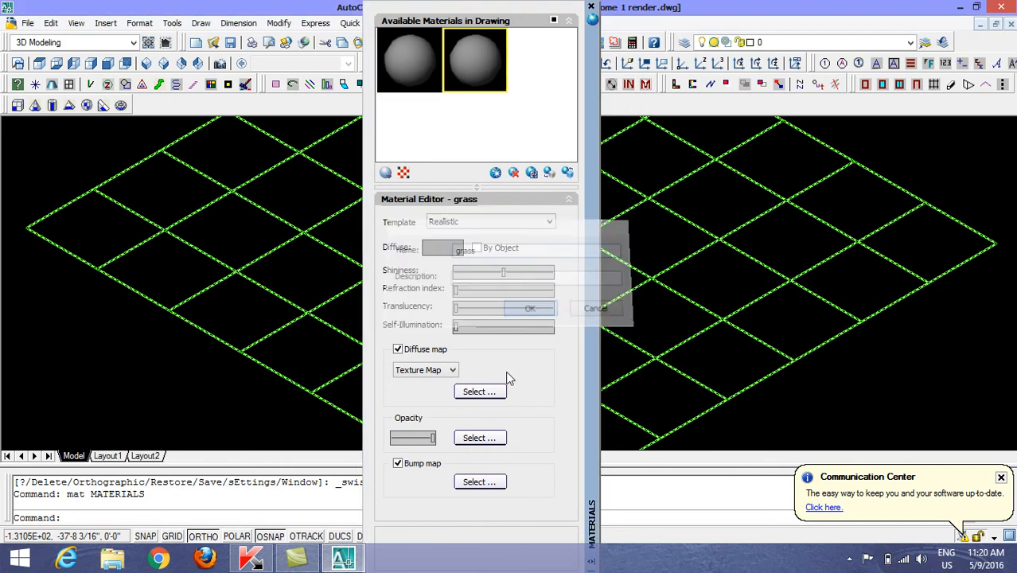
- Start choosing a bump map image for the grass material and open the Grass folder inside rb2
left_click(480, 482)
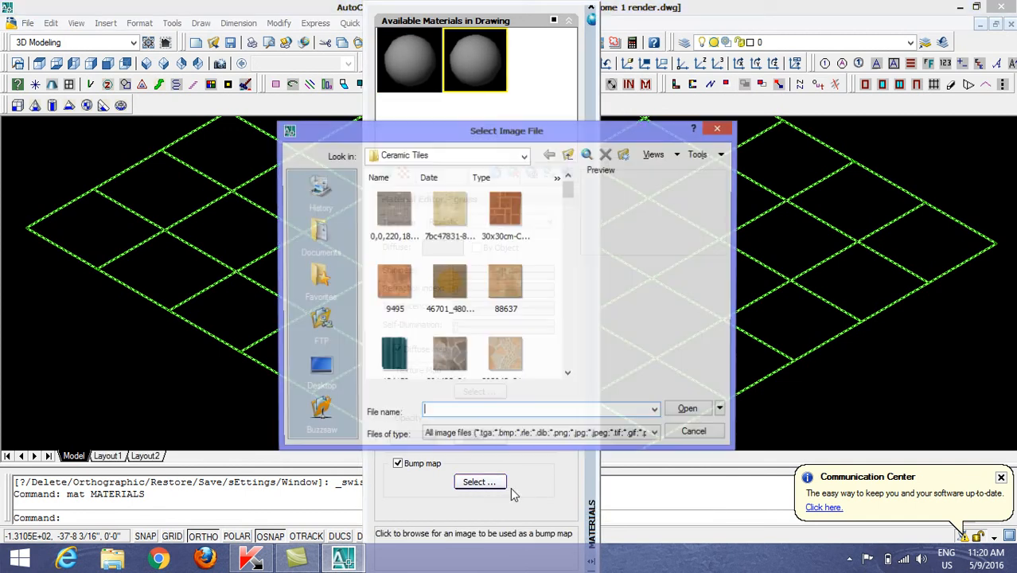
left_click(568, 157)
left_click(506, 299)
key("g")
key("r")
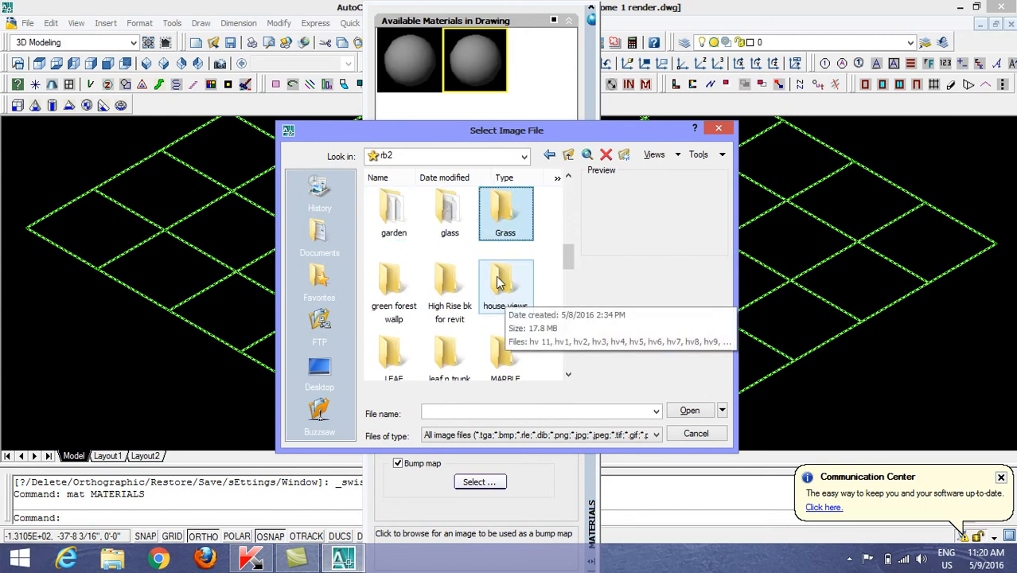
double_click(511, 217)
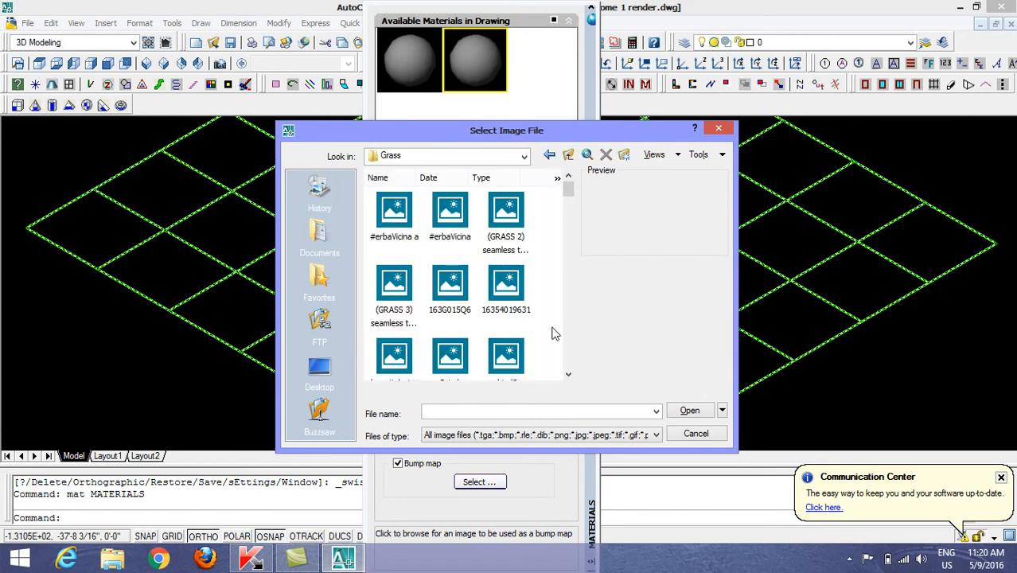
left_click(395, 356)
left_click(514, 289)
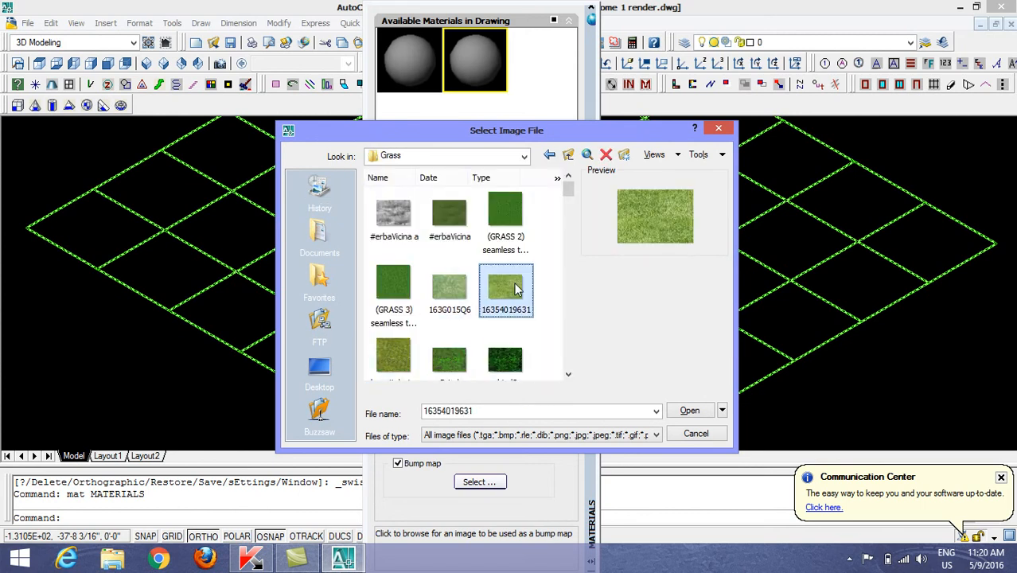
left_click(457, 288)
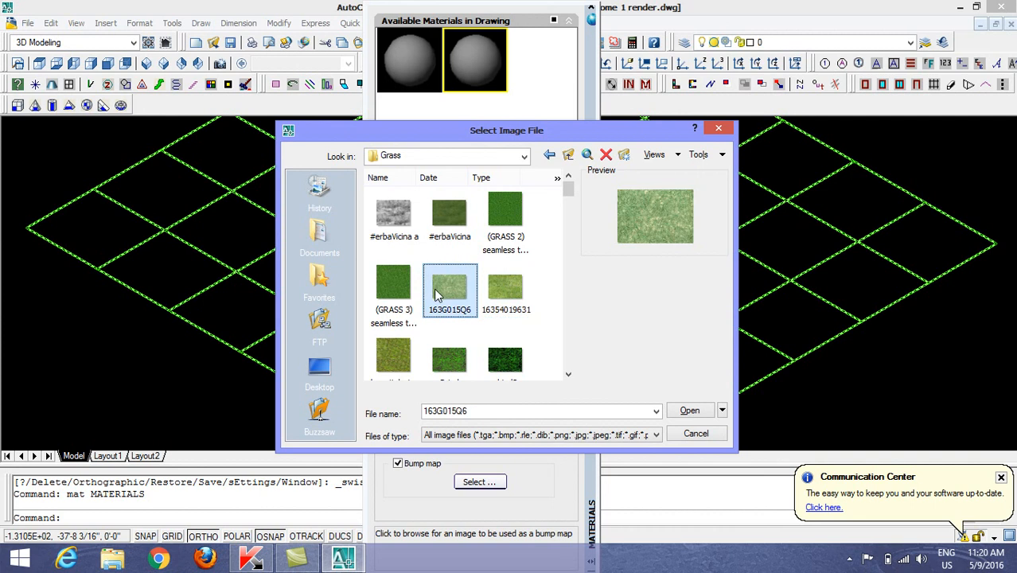
left_click(567, 375)
left_click(566, 375)
left_click(567, 374)
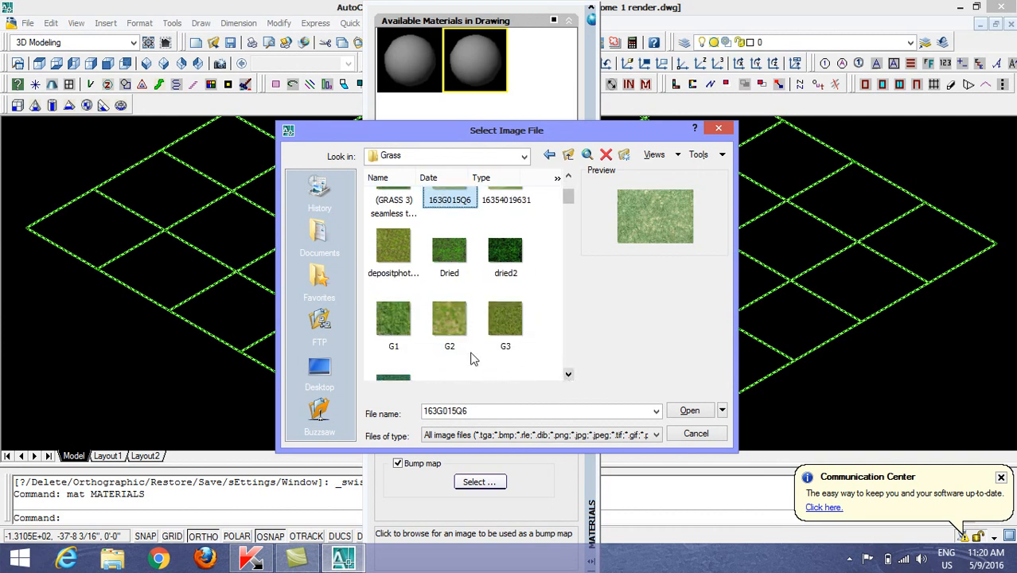
left_click(450, 322)
left_click(506, 328)
left_click(390, 334)
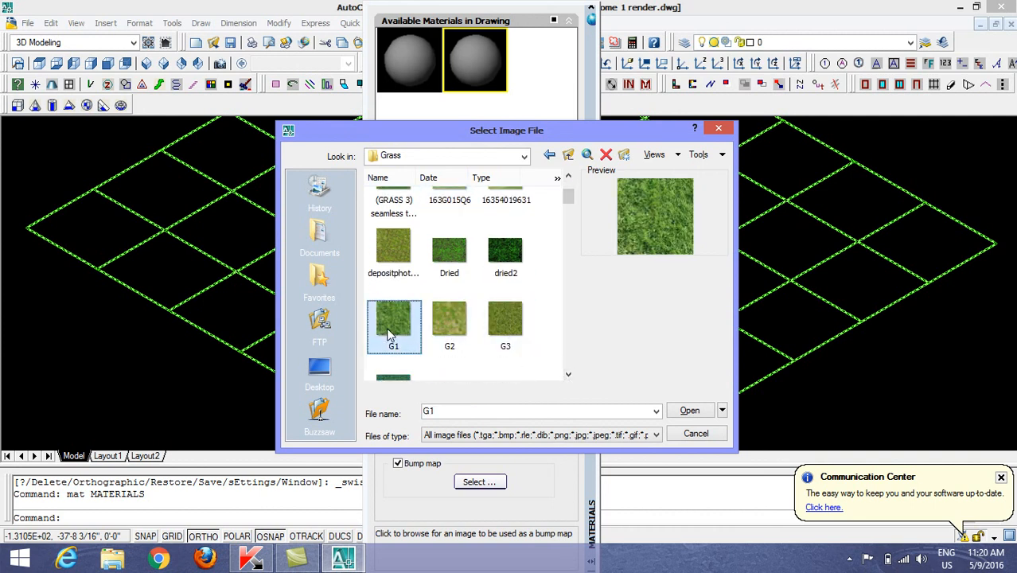
left_click(568, 375)
left_click(568, 375)
left_click(568, 375)
left_click(569, 375)
left_click(568, 374)
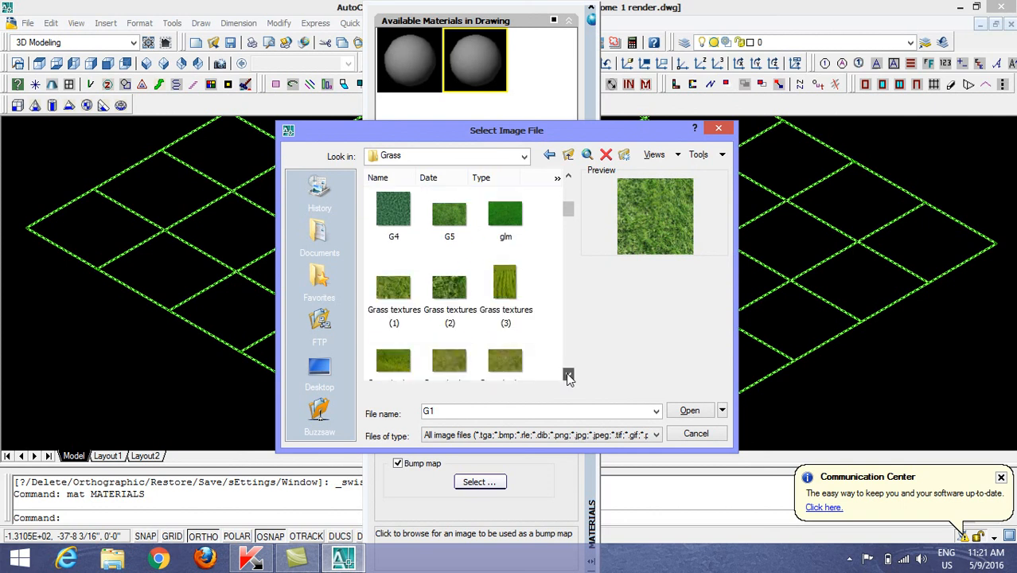
left_click(446, 296)
left_click(390, 307)
left_click_drag(572, 214, 573, 364)
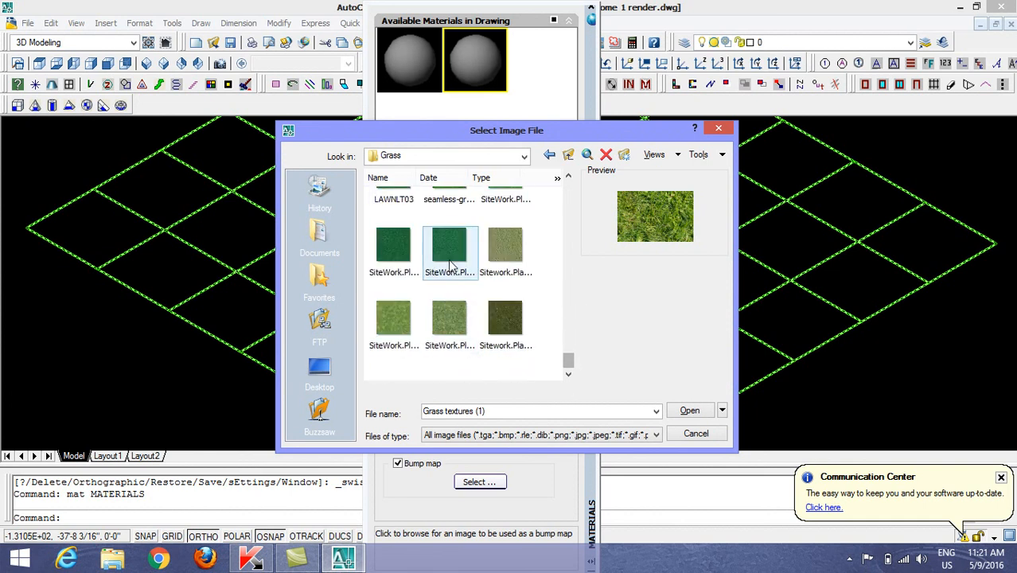
- Assign the image SiteWork.Planting.Grass.StAugustine1 as the grass material's bump map
left_click(450, 266)
left_click(402, 335)
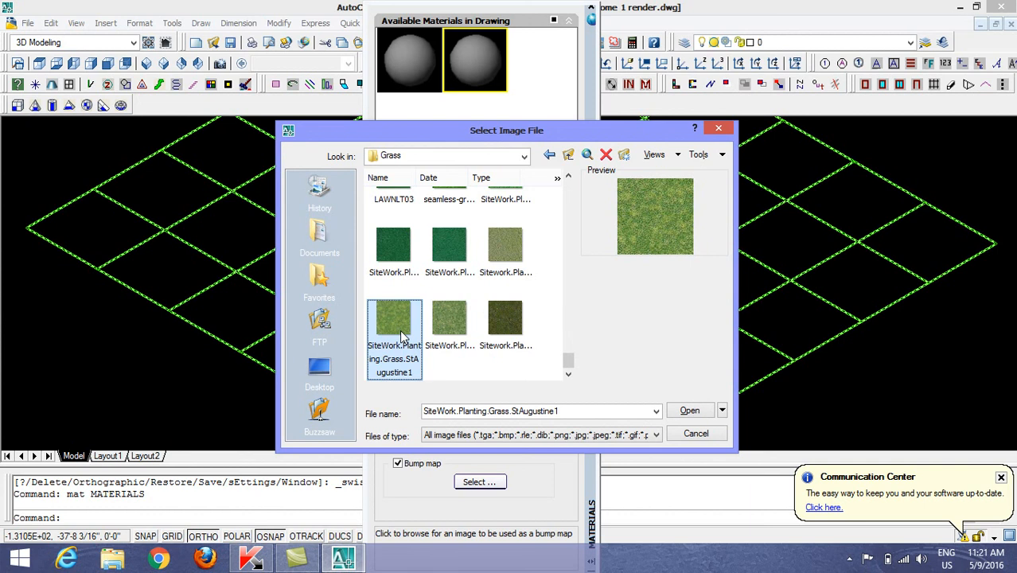
left_click(688, 413)
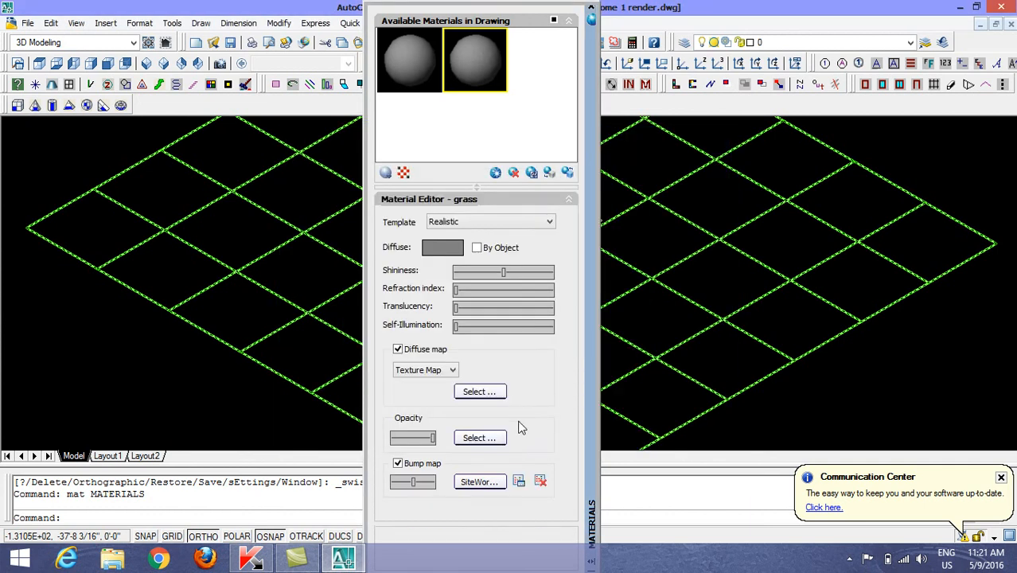
- Set the grass bump map's bitmap scale to feet units with a width of 5
left_click(519, 481)
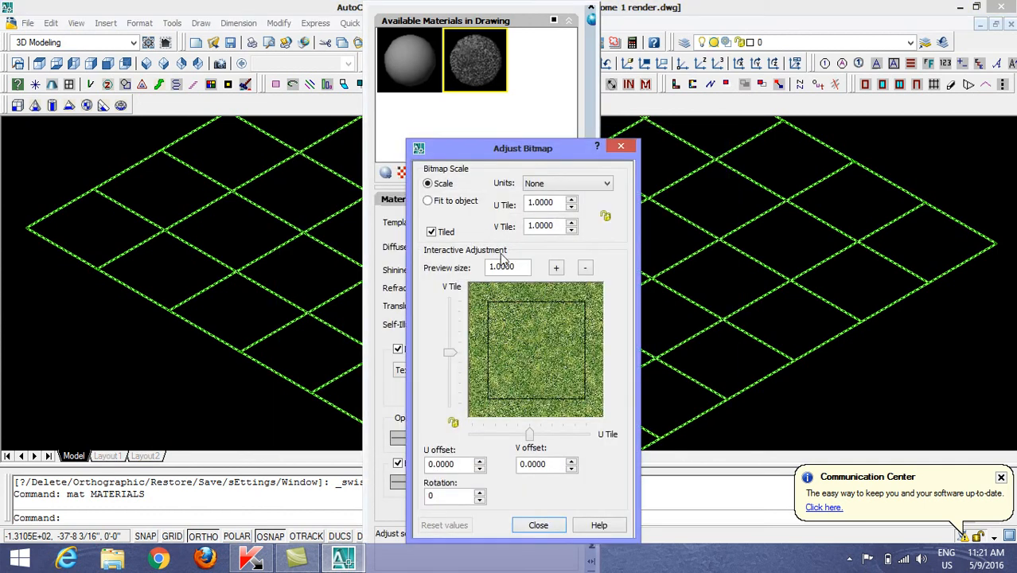
left_click(549, 185)
left_click(535, 217)
left_click_drag(557, 204, 402, 224)
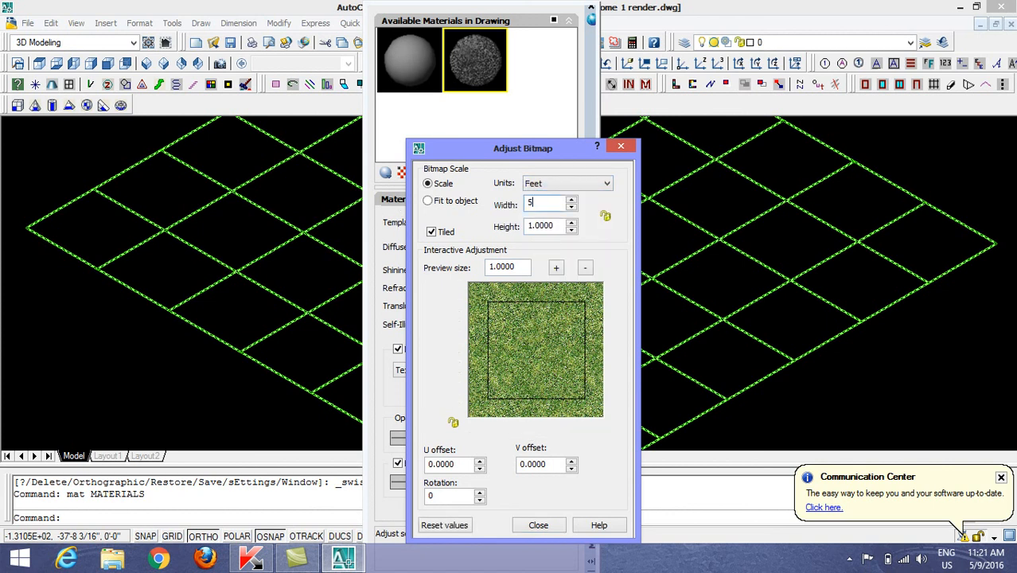
type("5")
key("Tab")
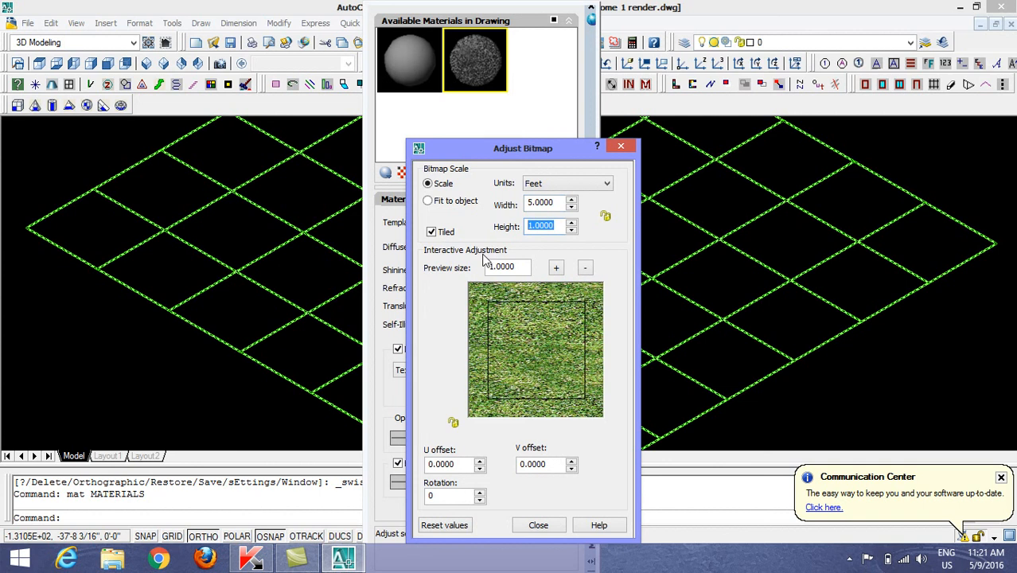
left_click(538, 524)
- Assign a SiteWork.Planting image from the Grass folder as the grass material's diffuse texture map
left_click(483, 391)
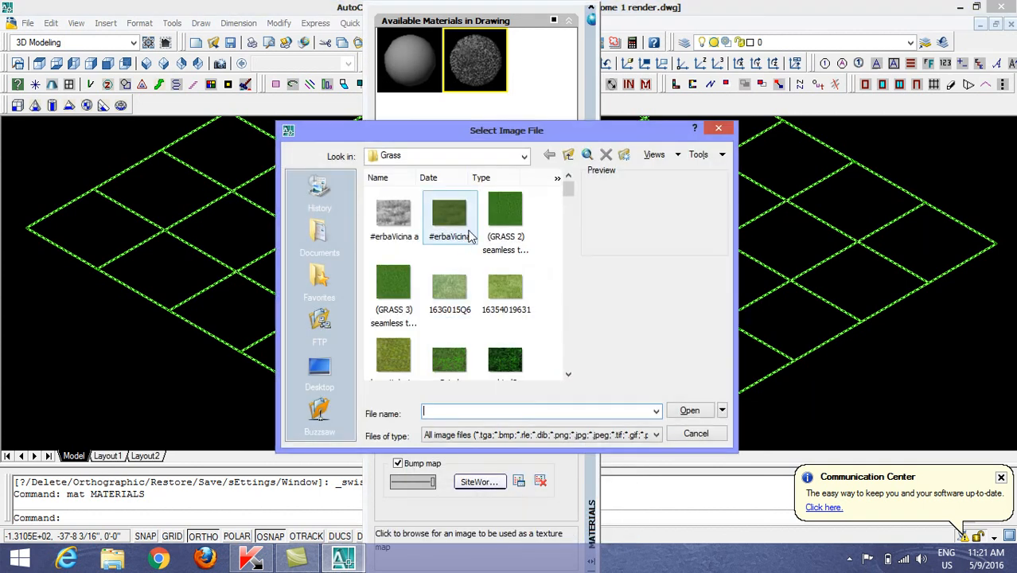
scroll(554, 287, "down", 10)
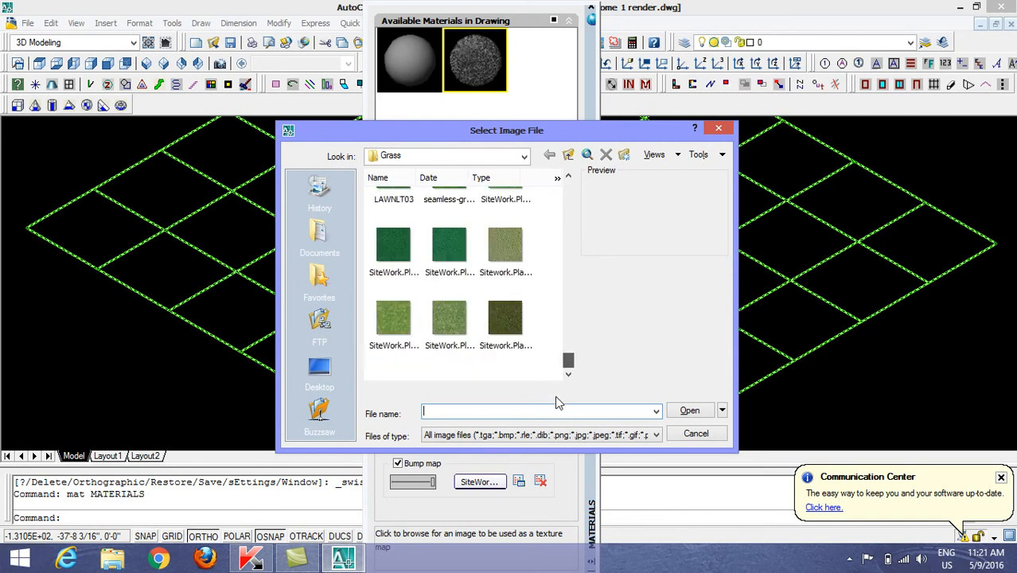
left_click(392, 334)
left_click(687, 411)
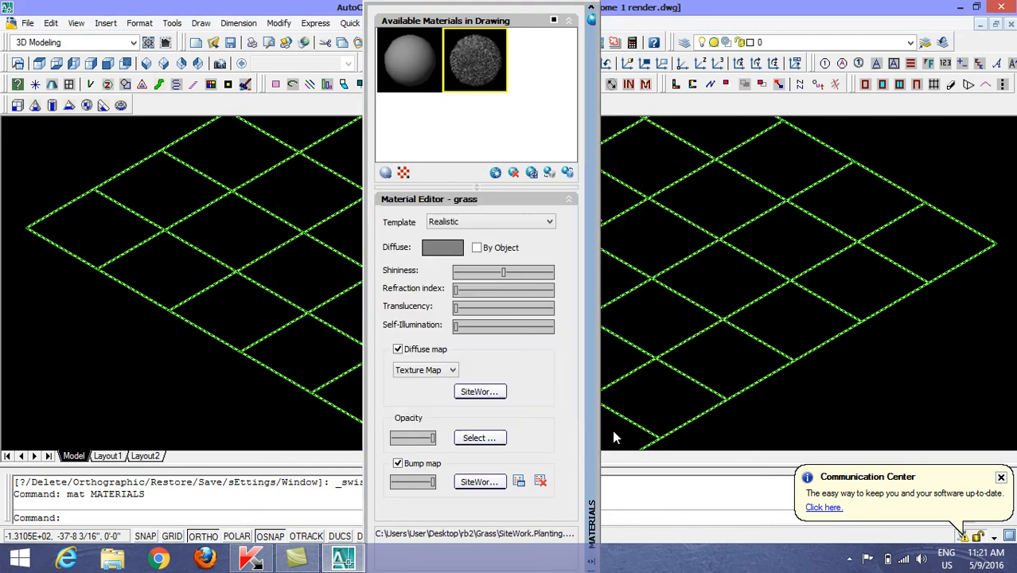
- Scale the diffuse map's bitmap to 5 feet wide and 5 feet high and close the Materials editor
left_click(518, 391)
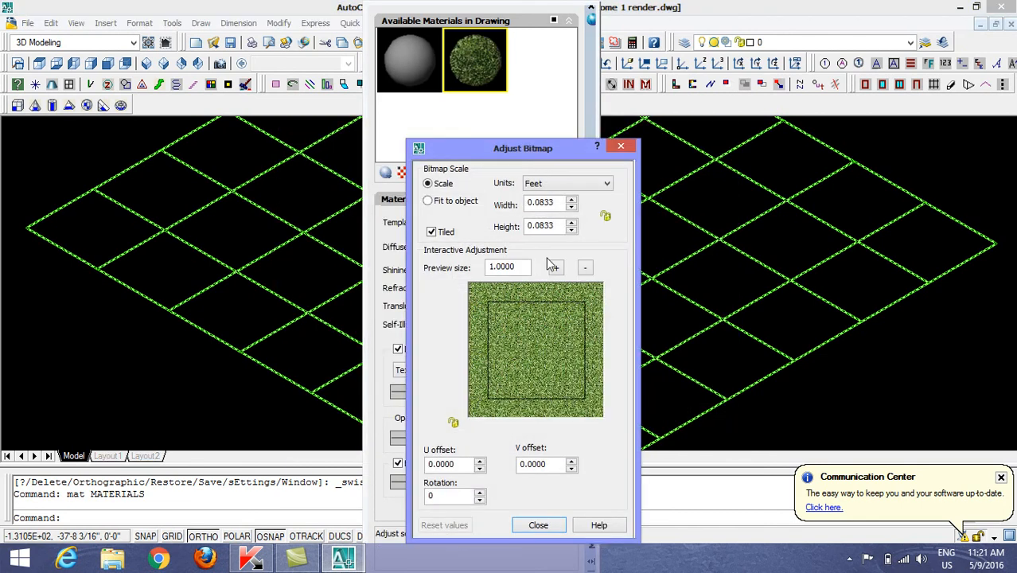
left_click_drag(562, 203, 380, 234)
type("5")
left_click_drag(553, 229, 462, 235)
type("5")
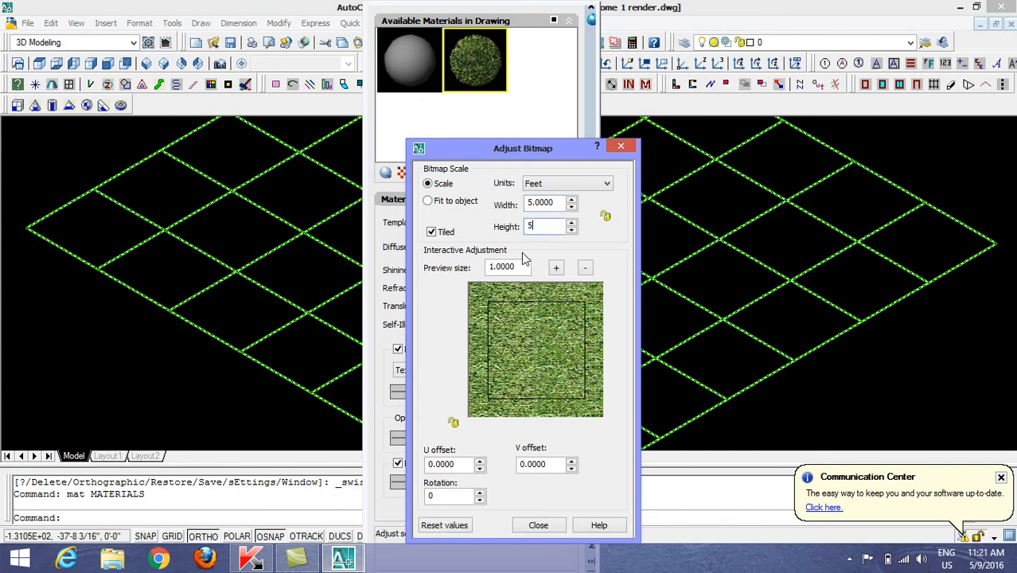
left_click(535, 526)
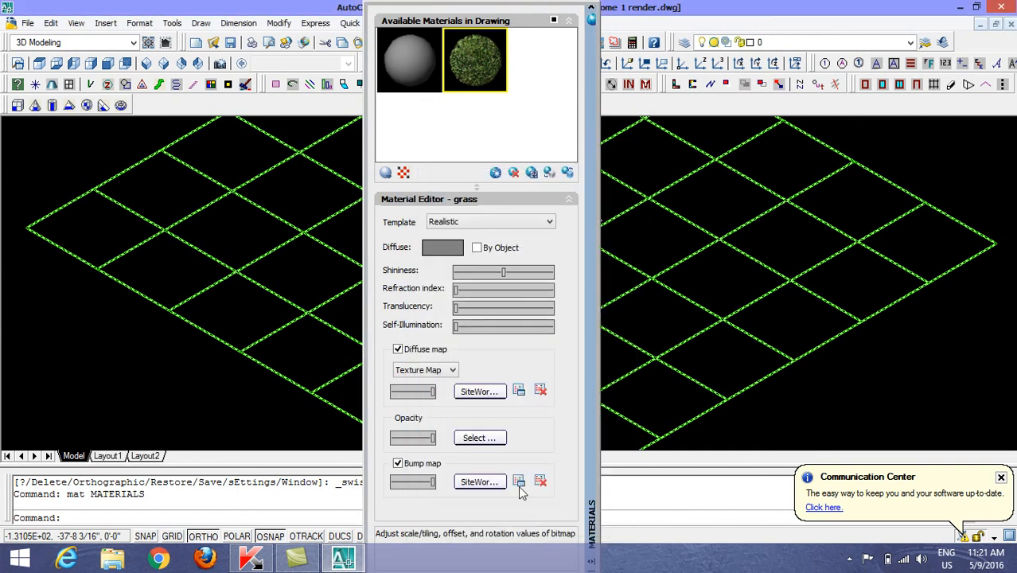
left_click(590, 10)
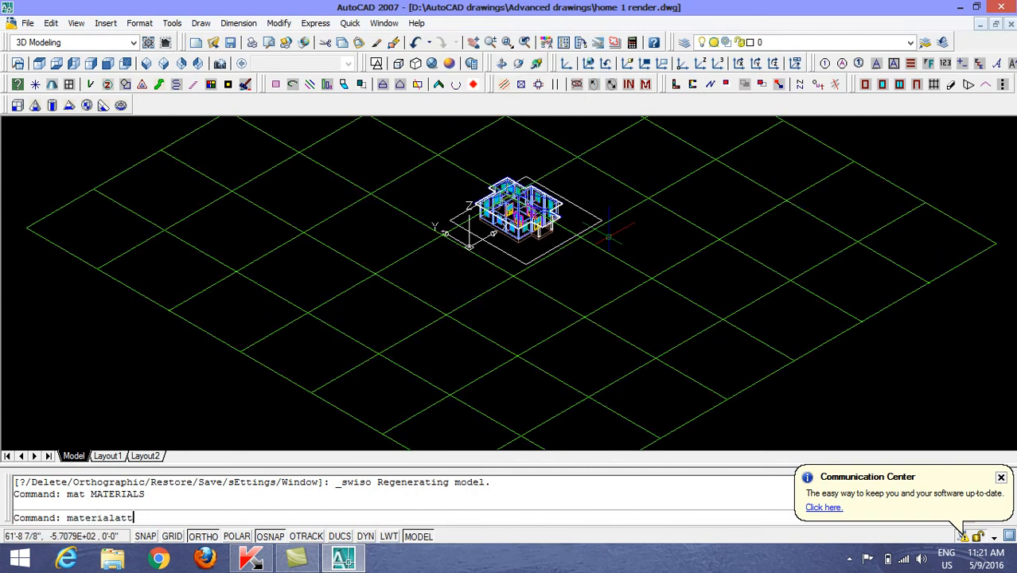
- Attach the grass material to the grass layer with MATERIALATTACH
key("Return")
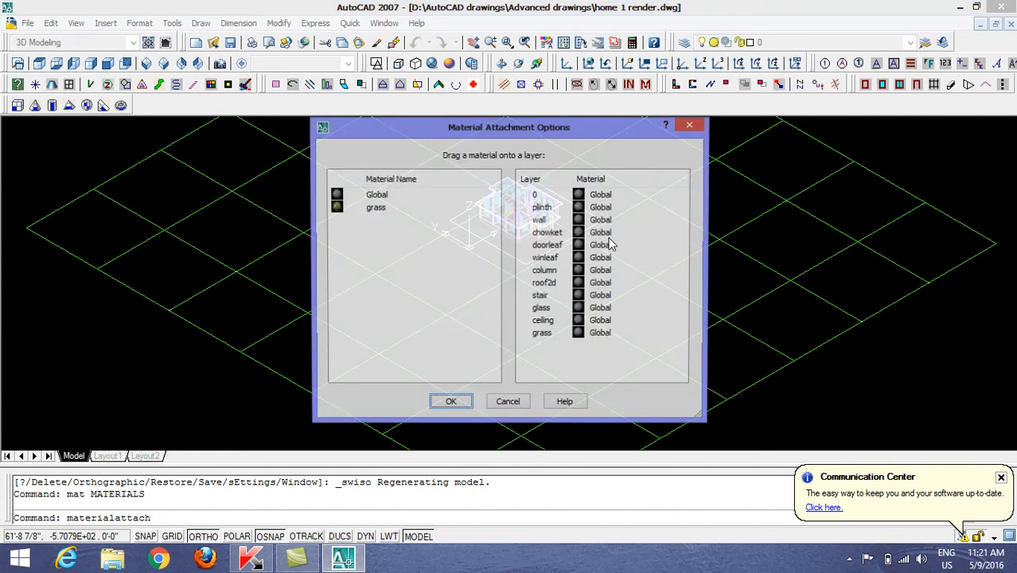
left_click_drag(371, 210, 453, 239)
left_click_drag(523, 272, 545, 340)
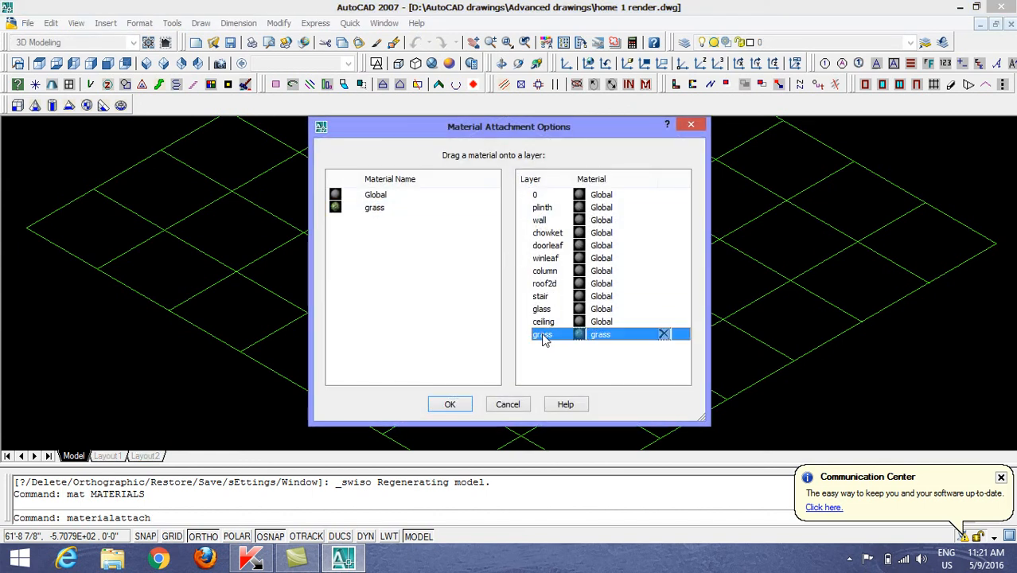
left_click(450, 403)
- Inspect the grass texture around the house in the Realistic visual style, and return to 2D Wireframe
left_click(432, 65)
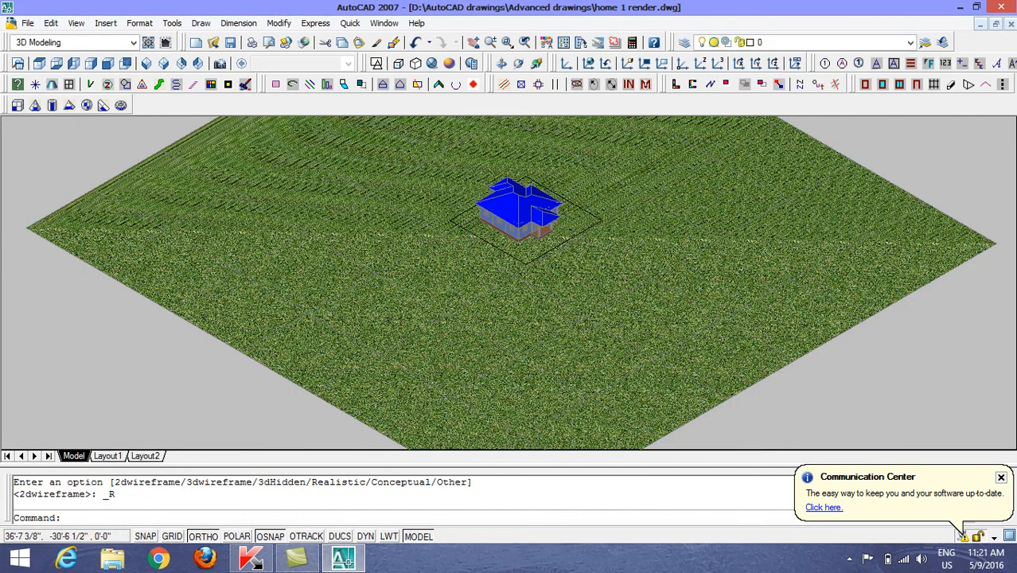
scroll(559, 224, "up", 5)
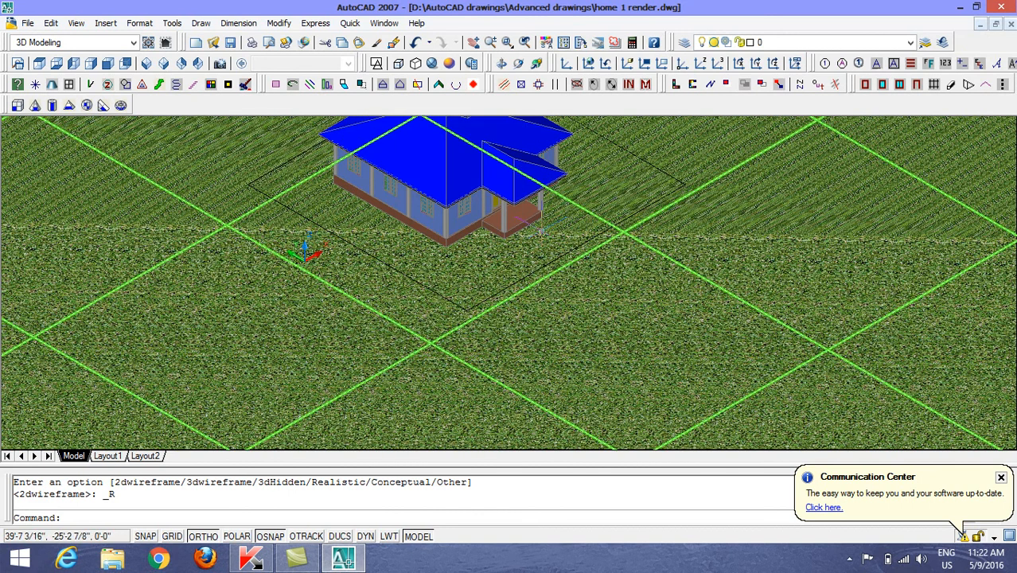
scroll(543, 231, "down", 2)
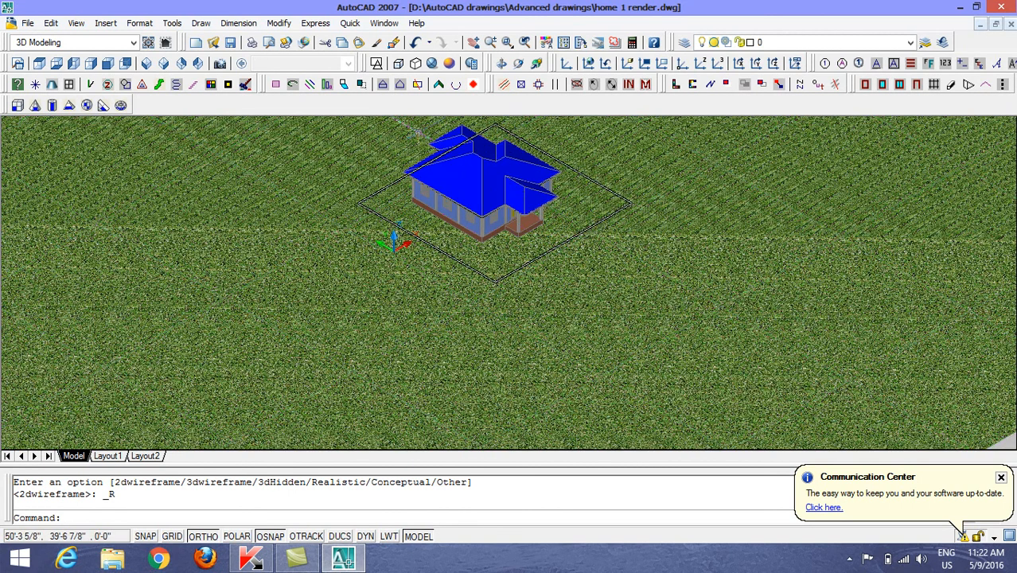
left_click(377, 64)
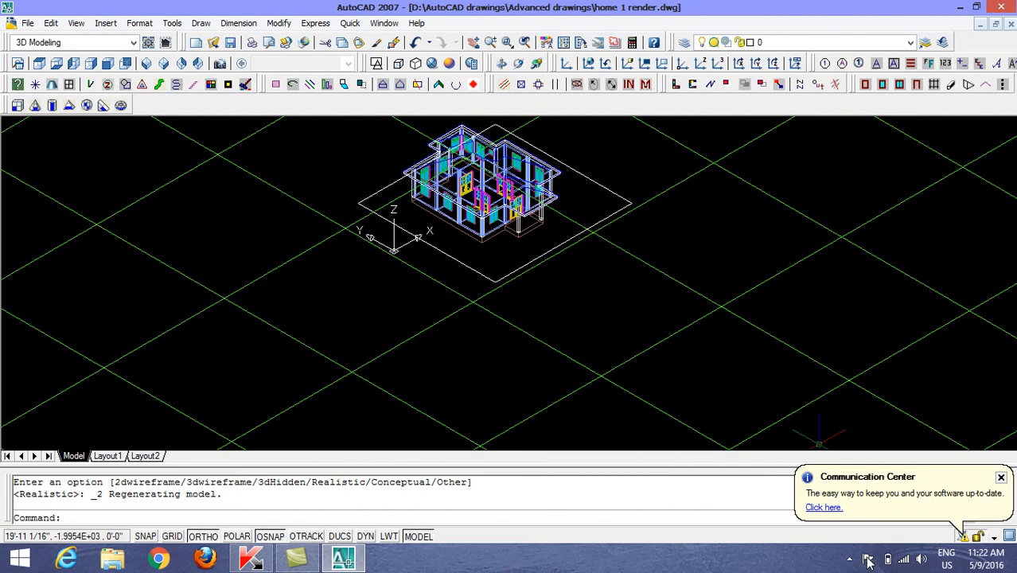
left_click(850, 560)
left_click(835, 482)
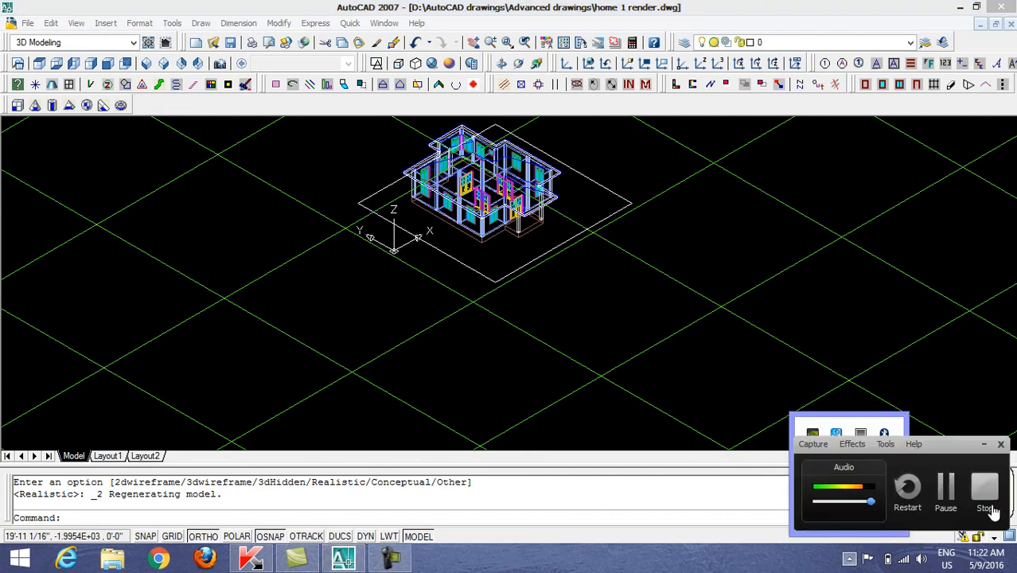